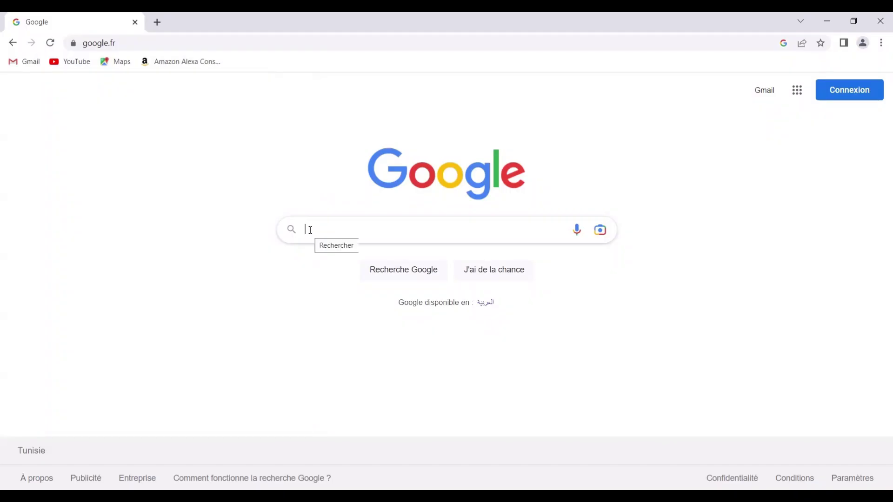
Search Google for 'ultimate toolbar gpt' using the autocomplete suggestion
text(u)
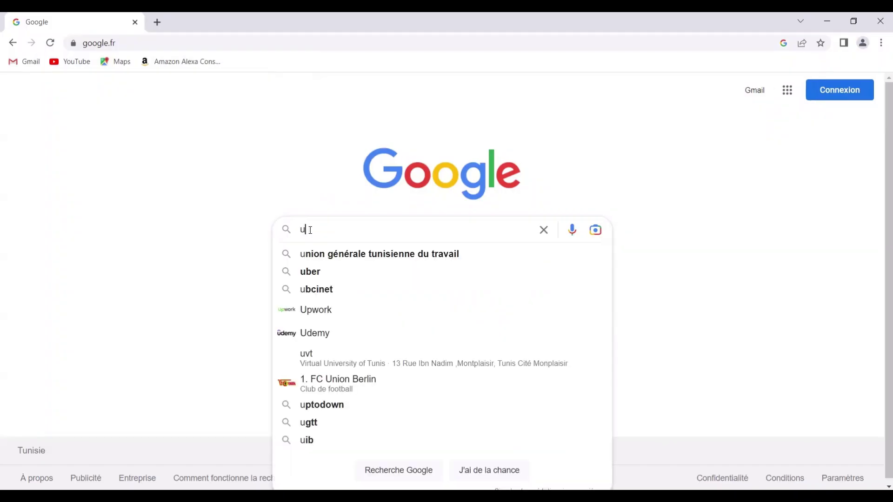
text(ltima)
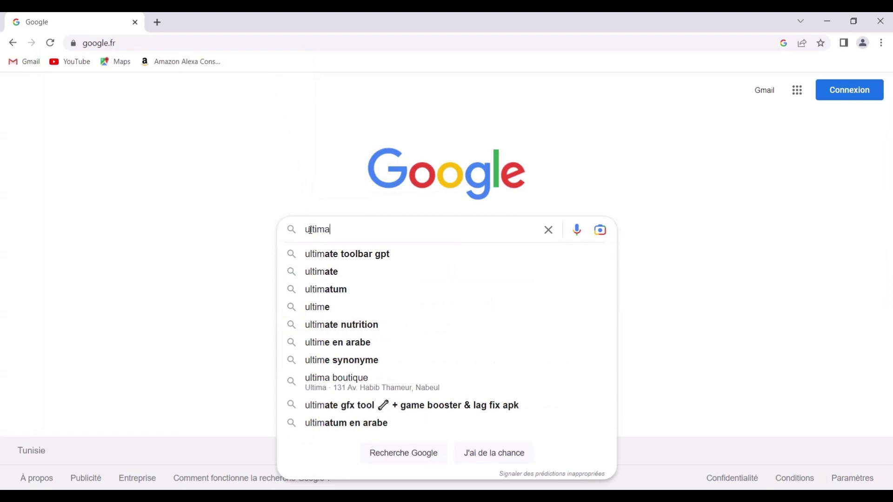
text(te )
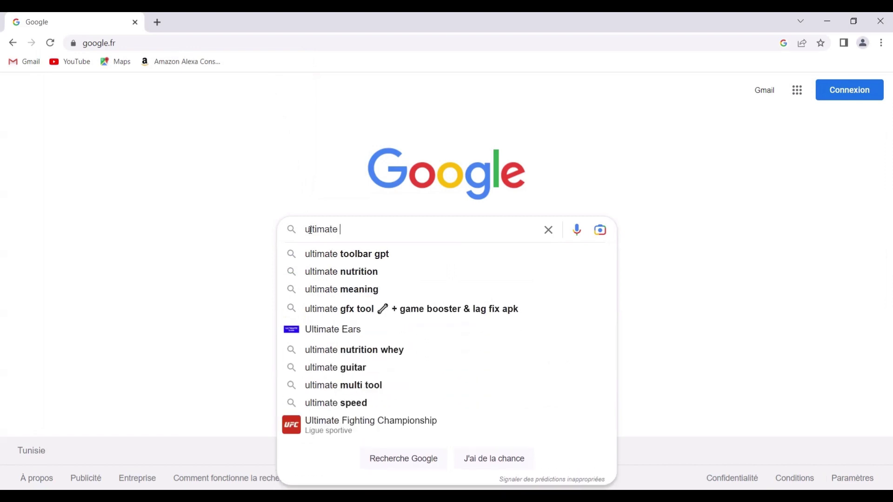
text(tool)
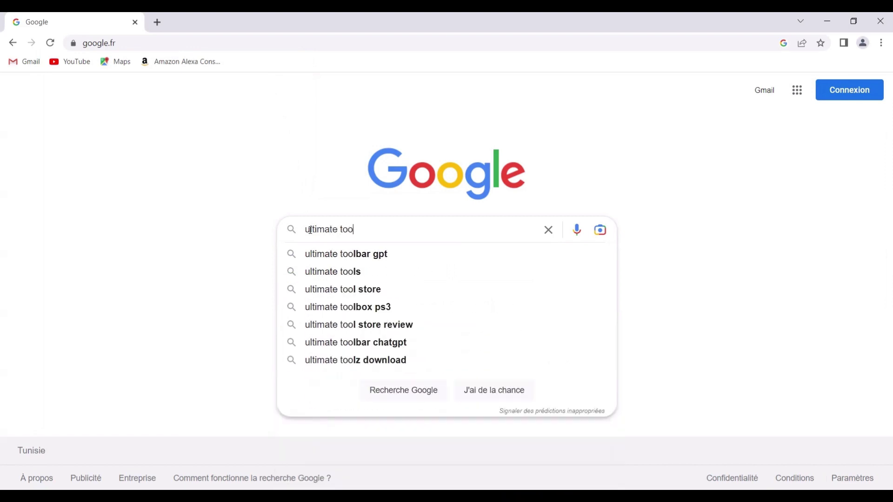
key(Down)
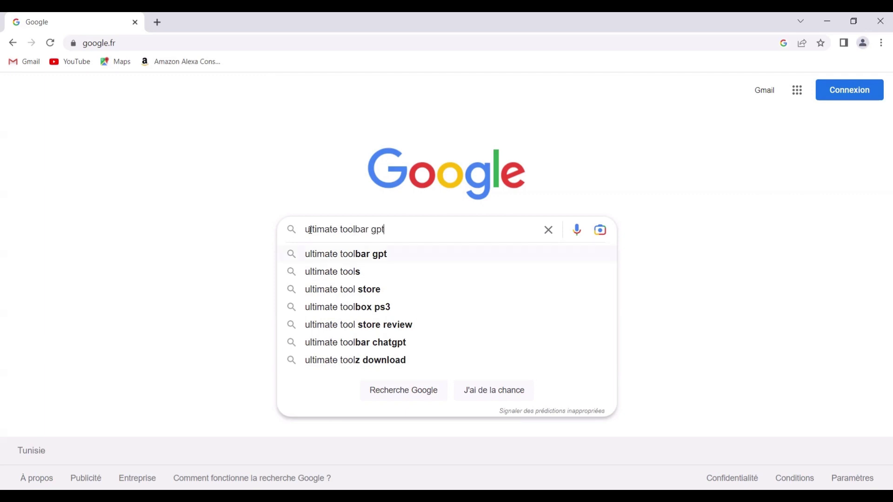
key(Return)
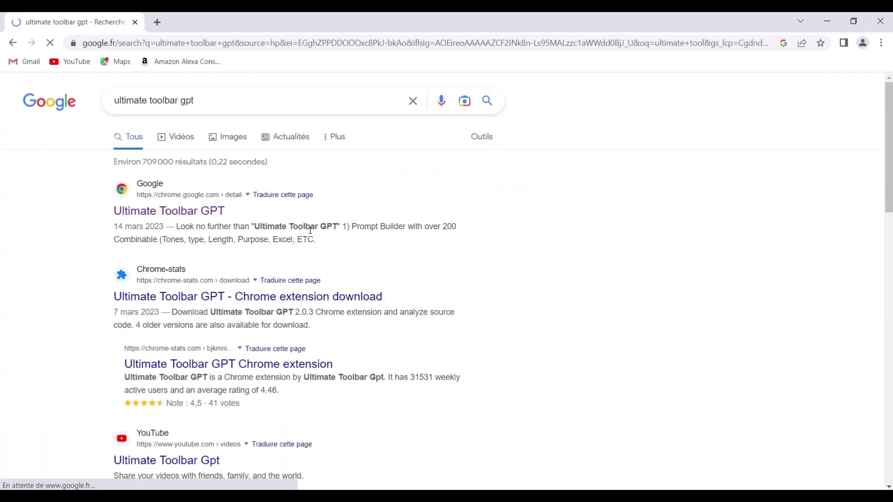
Open the Ultimate Toolbar GPT store listing and add the extension to Chrome
click(196, 215)
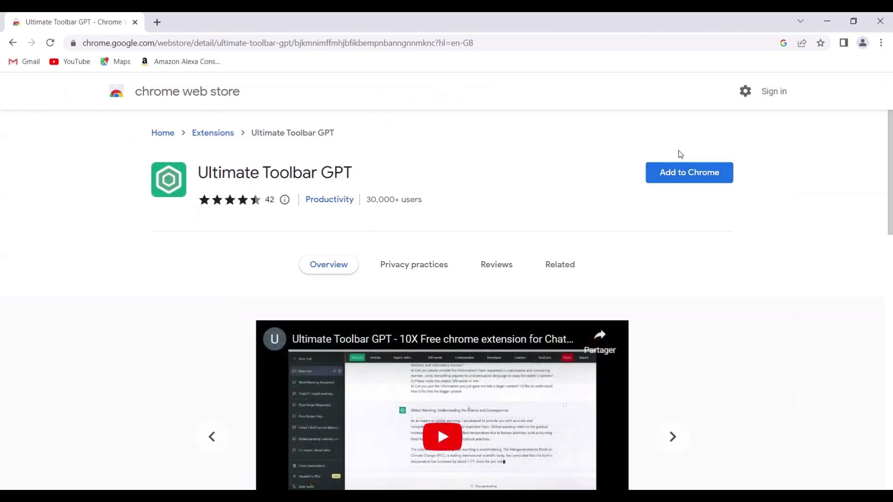
click(683, 180)
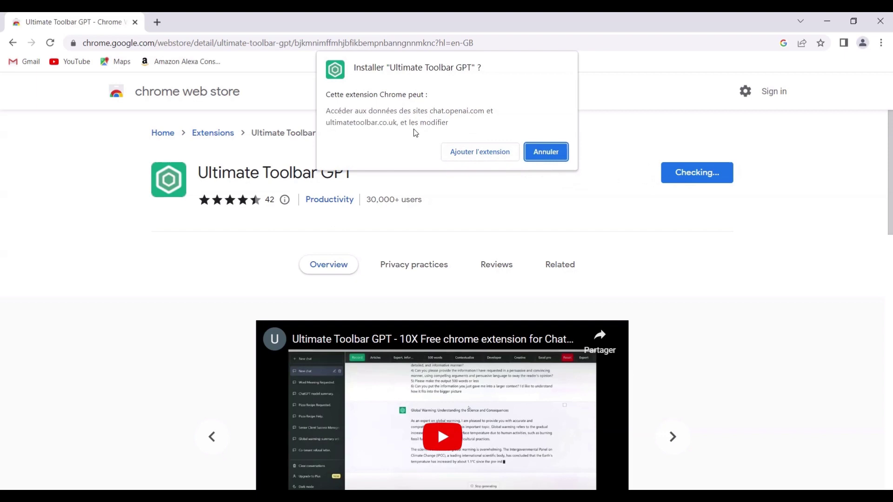
click(481, 154)
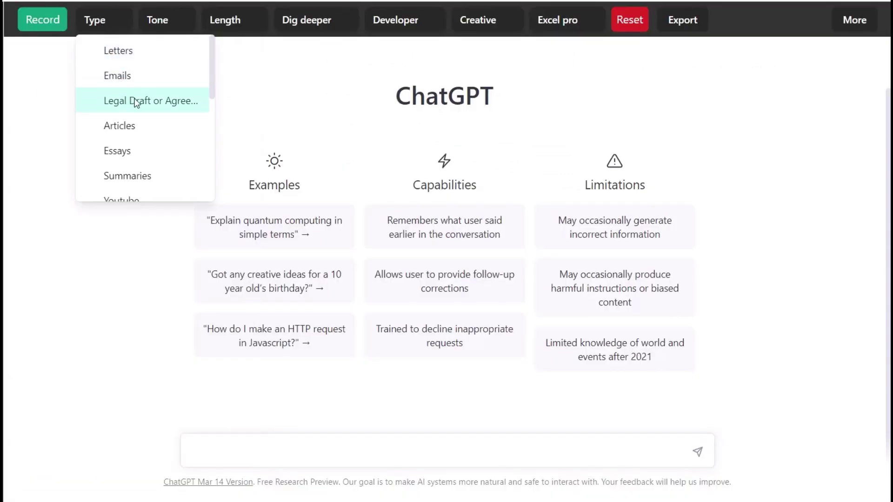
Browse the toolbar's Type, Tone and Length dropdown options
drag(211, 80, 216, 119)
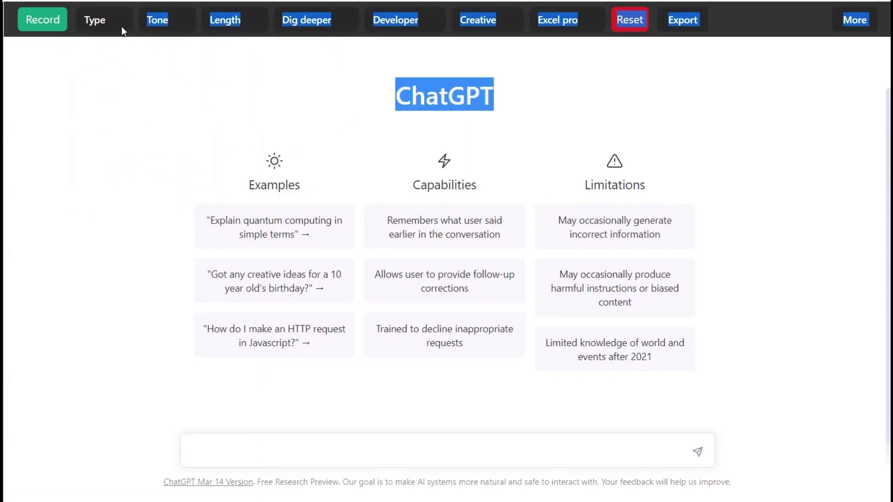
mouse_move(212, 71)
mouse_down()
mouse_move(209, 173)
mouse_move(221, 96)
mouse_up()
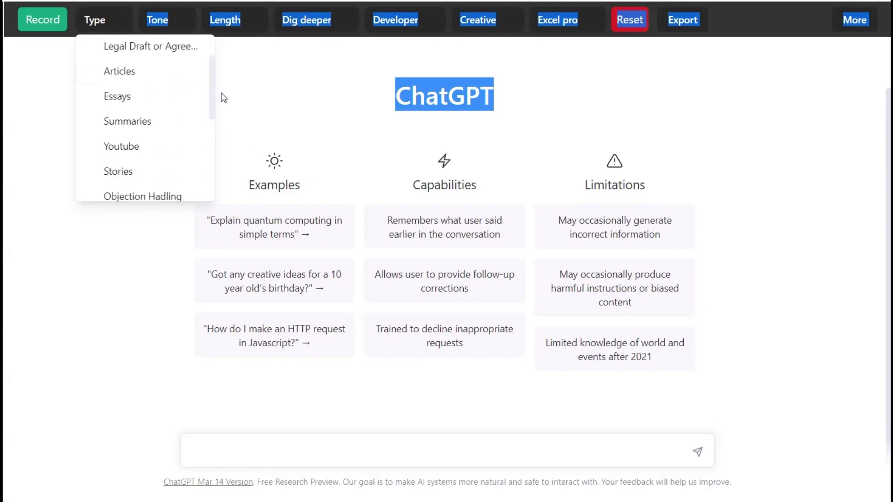
click(242, 100)
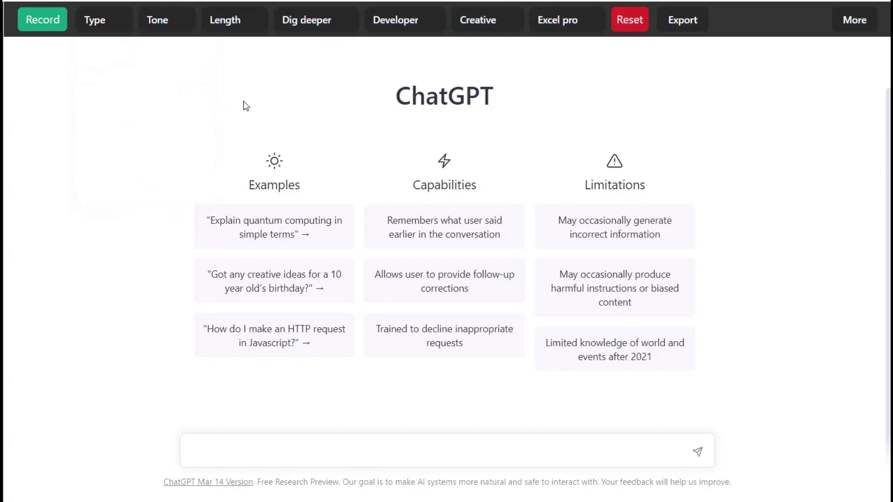
click(158, 22)
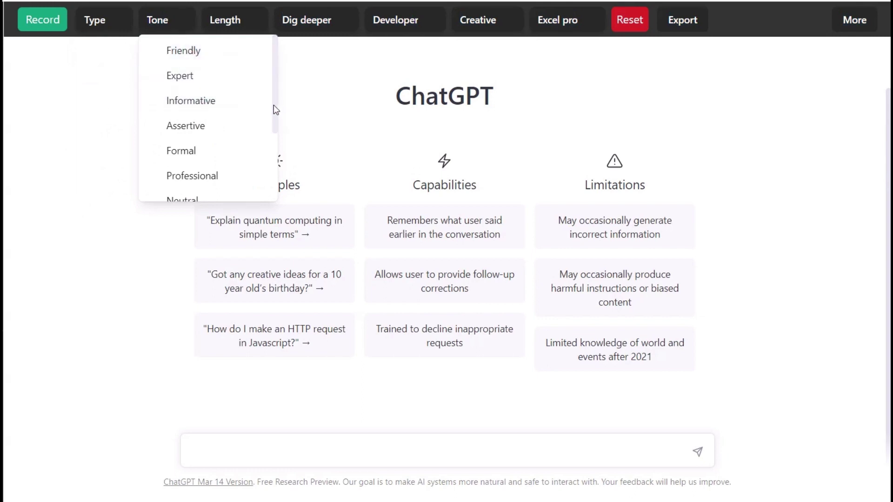
drag(273, 105, 275, 172)
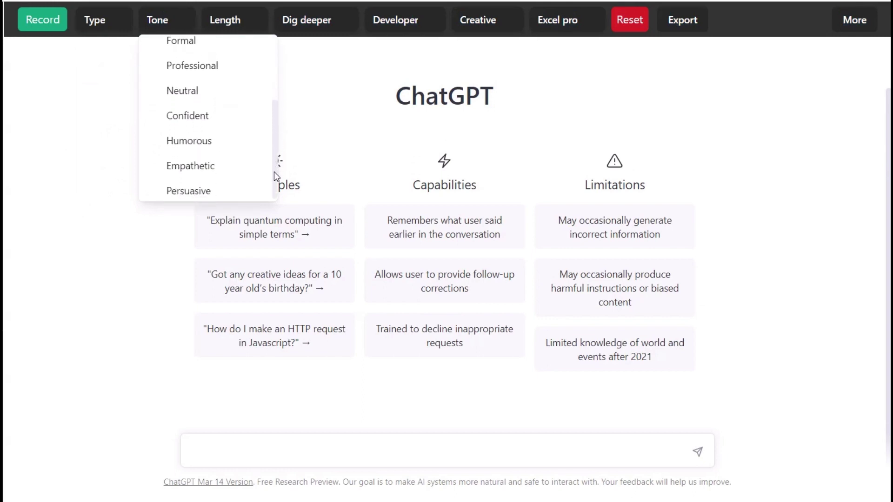
click(236, 21)
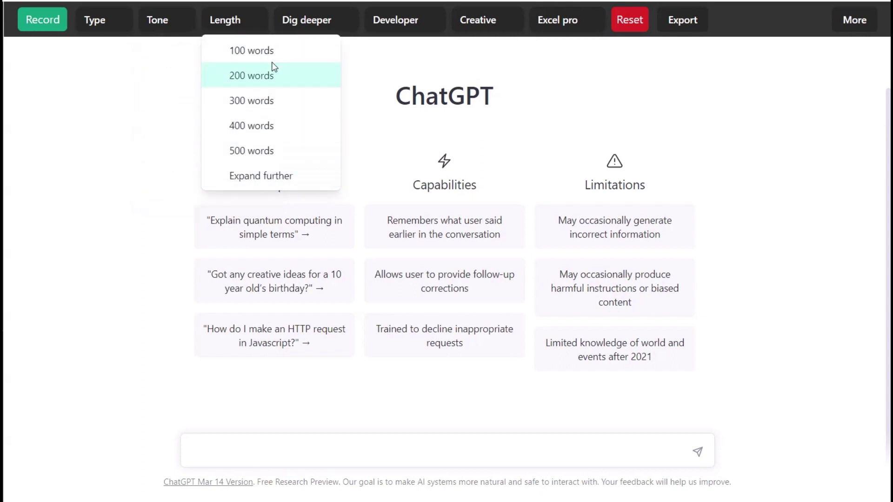
Browse the Dig deeper, Developer, Creative and Excel pro prompt options
click(306, 20)
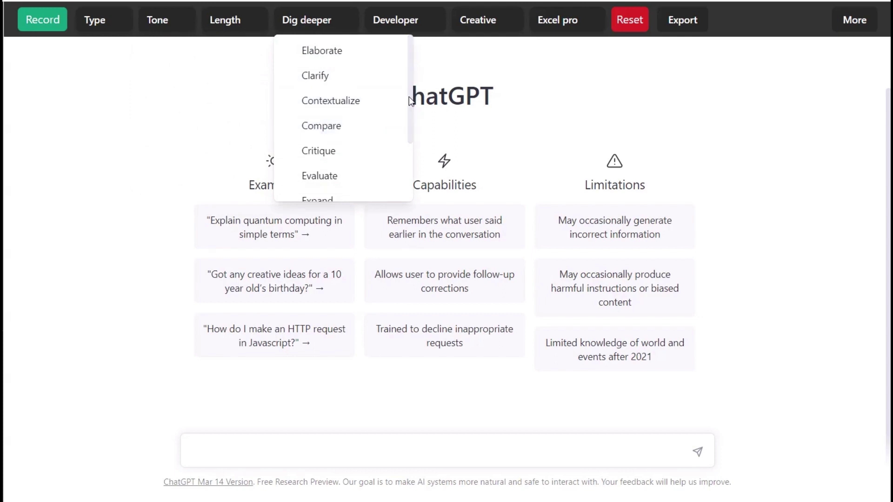
scroll(408, 101, down, 2)
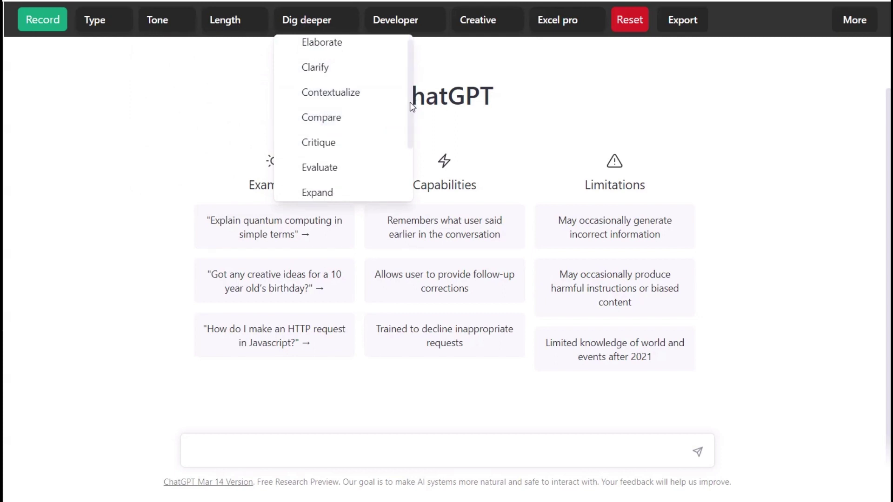
click(404, 23)
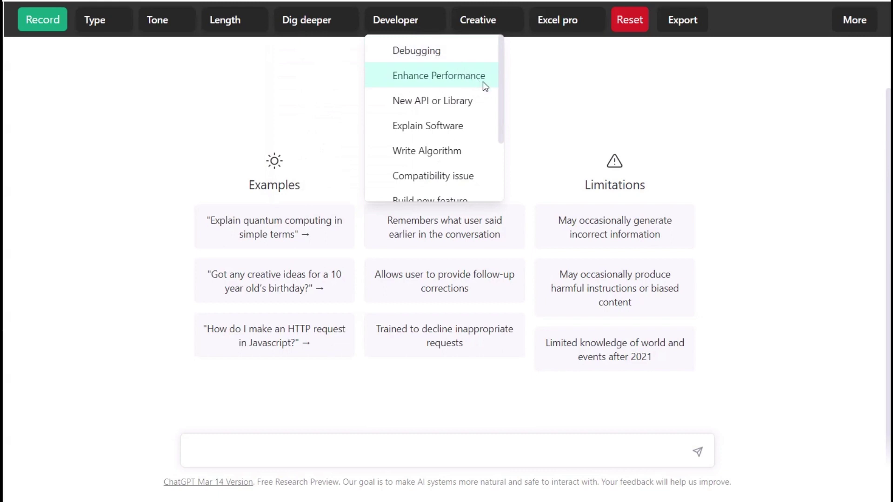
drag(498, 107, 493, 175)
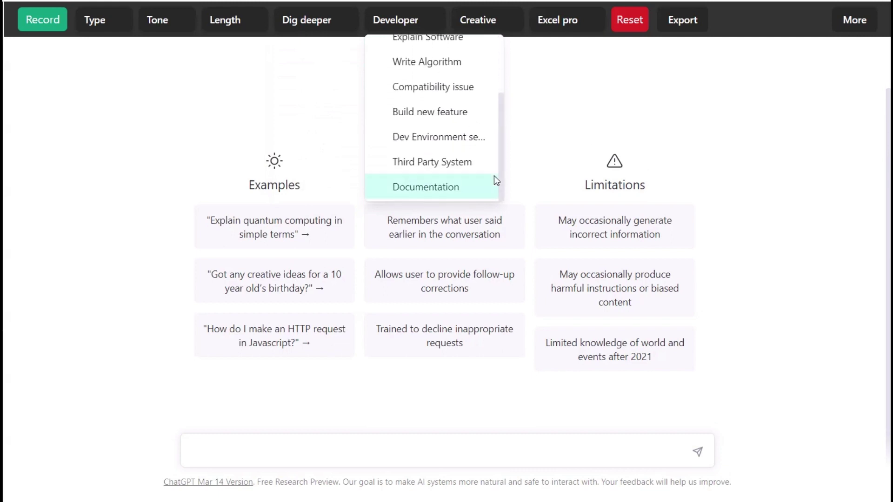
click(463, 27)
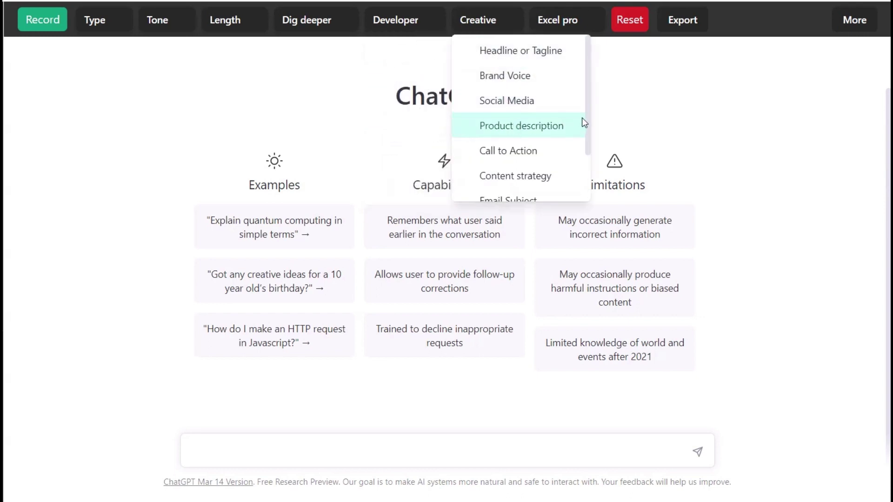
drag(588, 130, 587, 183)
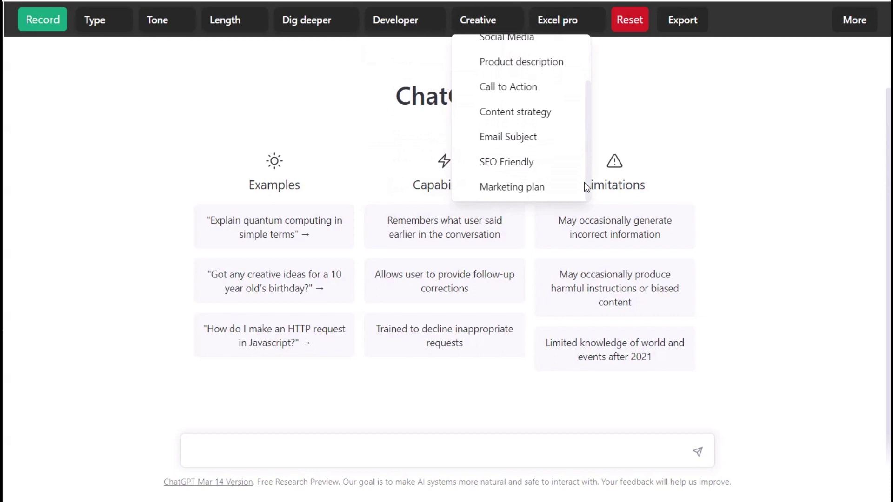
click(559, 18)
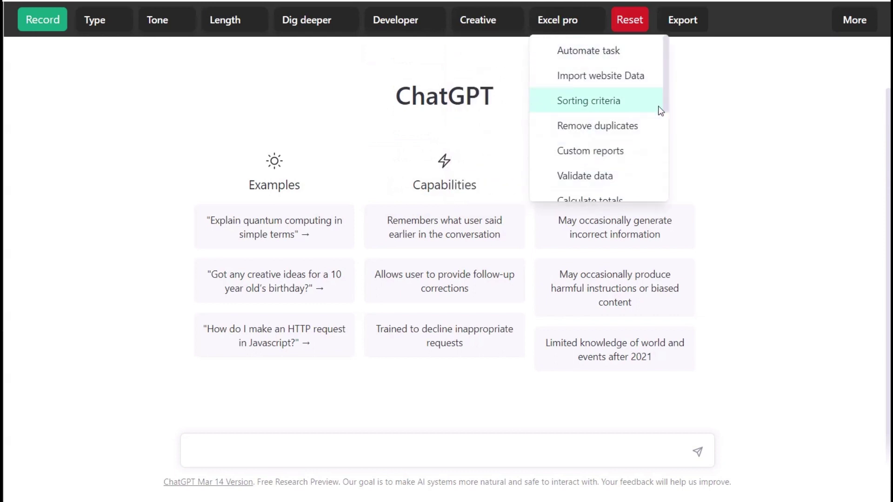
mouse_move(666, 96)
mouse_down()
mouse_move(670, 197)
mouse_move(663, 80)
mouse_up()
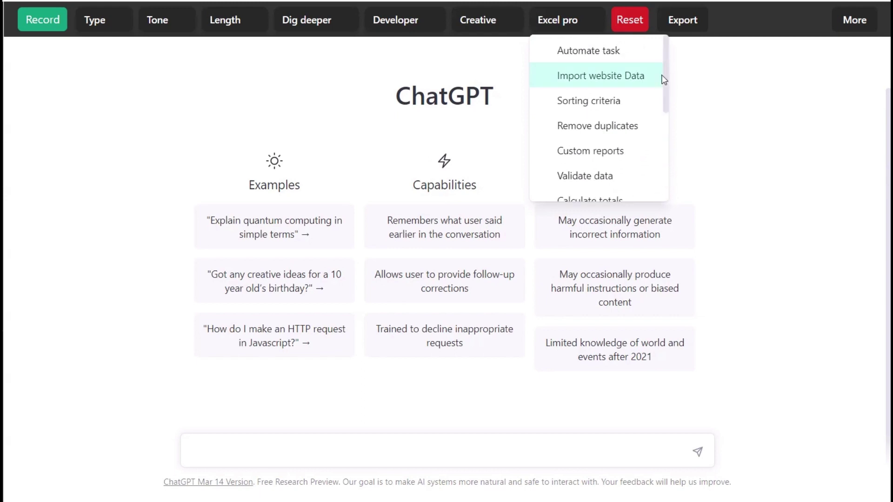
Set the output type to Emails with a Formal and Professional tone
click(158, 132)
click(105, 29)
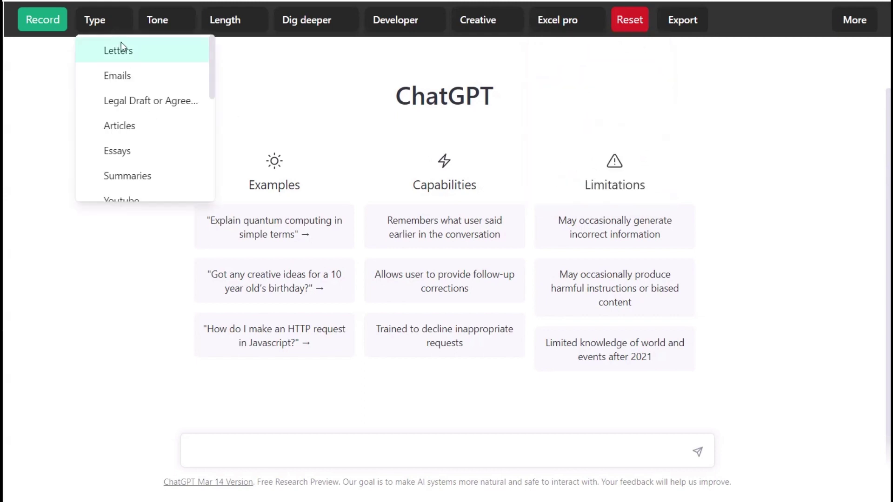
click(135, 79)
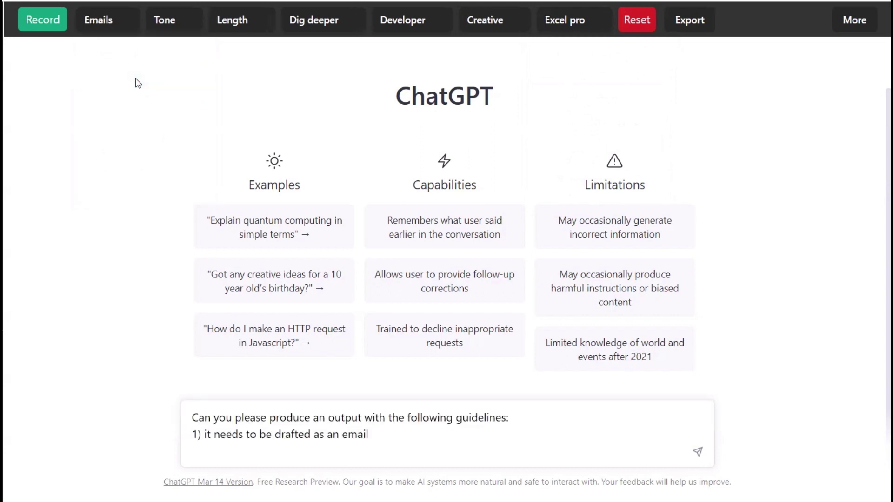
click(183, 19)
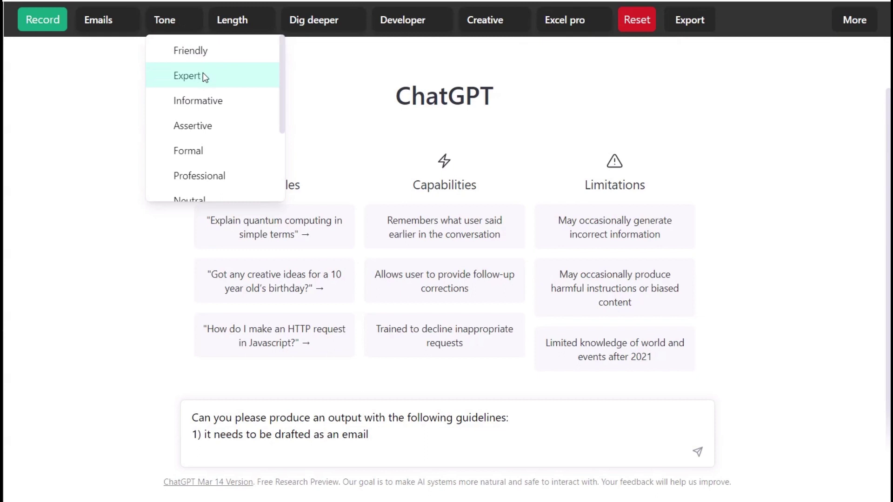
click(200, 154)
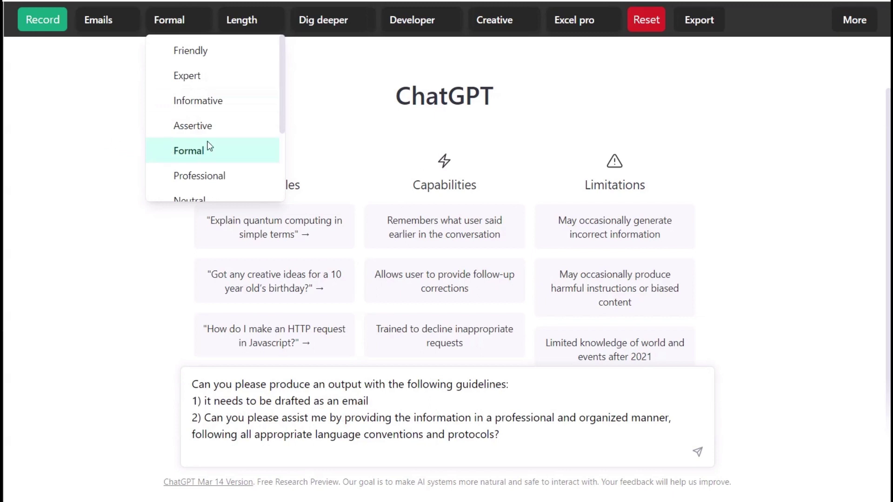
click(206, 176)
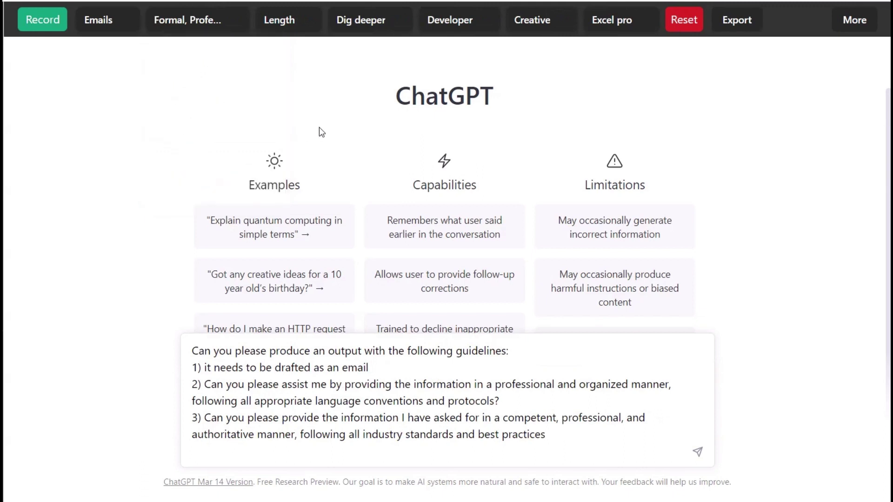
Add the Creative 'Email Subject' guideline to the prompt
click(547, 14)
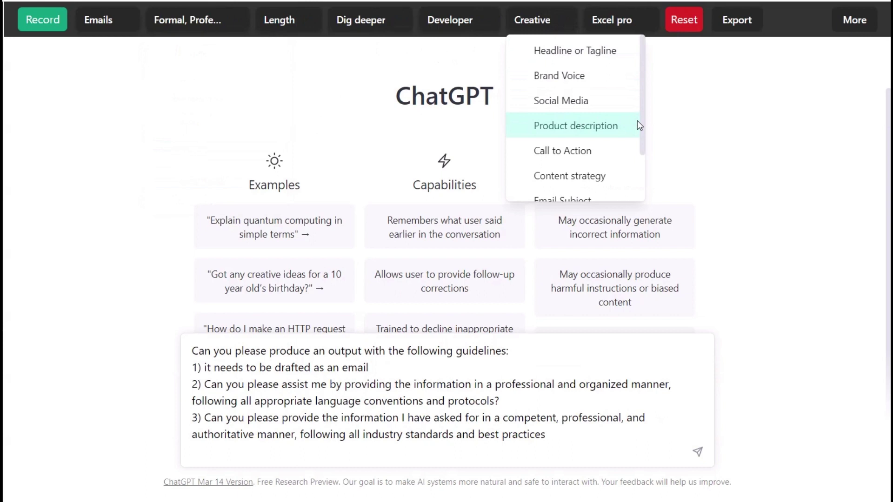
scroll(642, 172, down, 2)
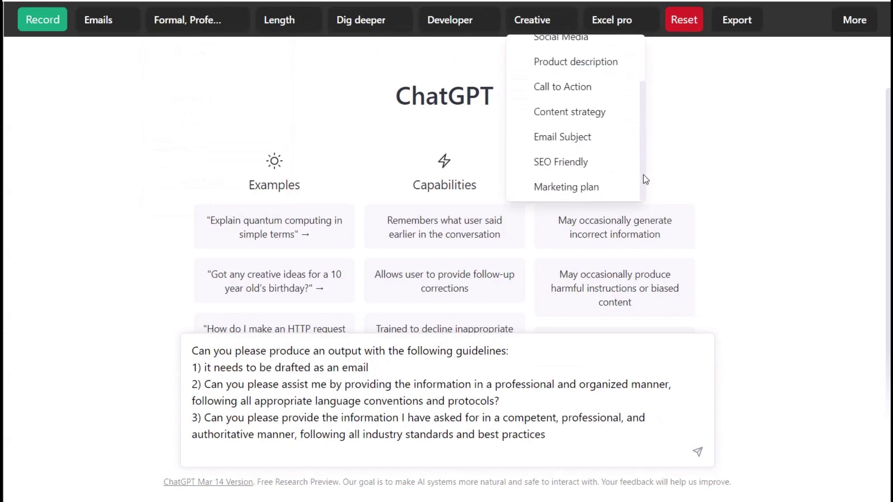
click(576, 140)
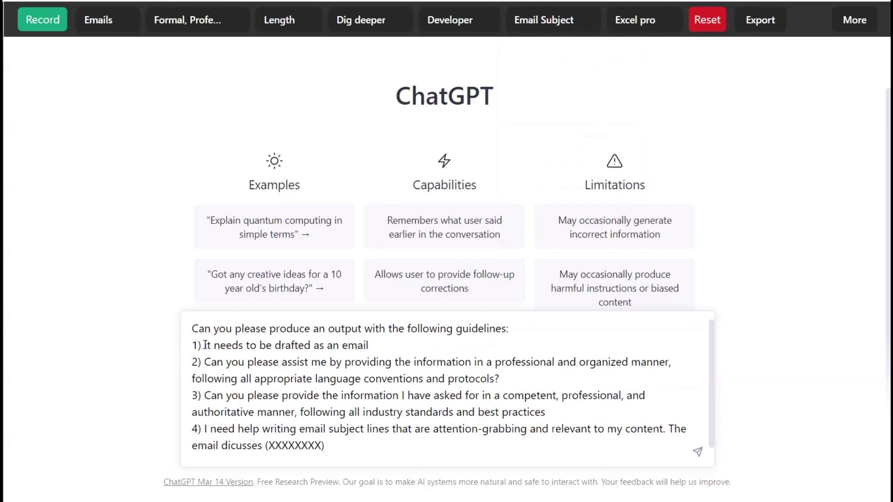
Replace the XXXXXXXX placeholder in the prompt's fourth guideline with 'ask for job'
drag(203, 345, 373, 345)
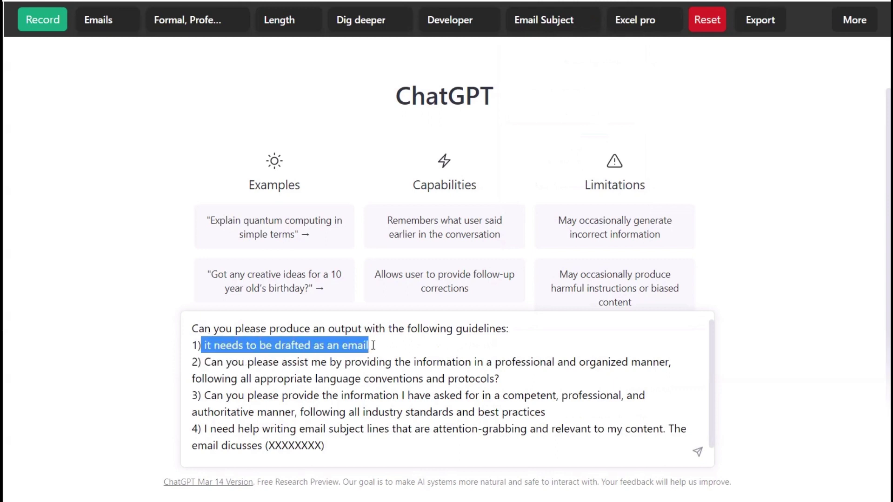
double_click(365, 345)
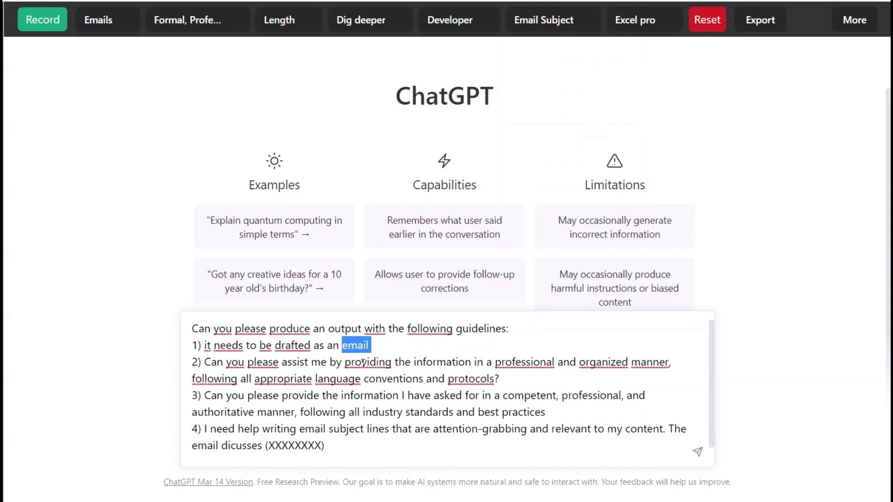
double_click(362, 362)
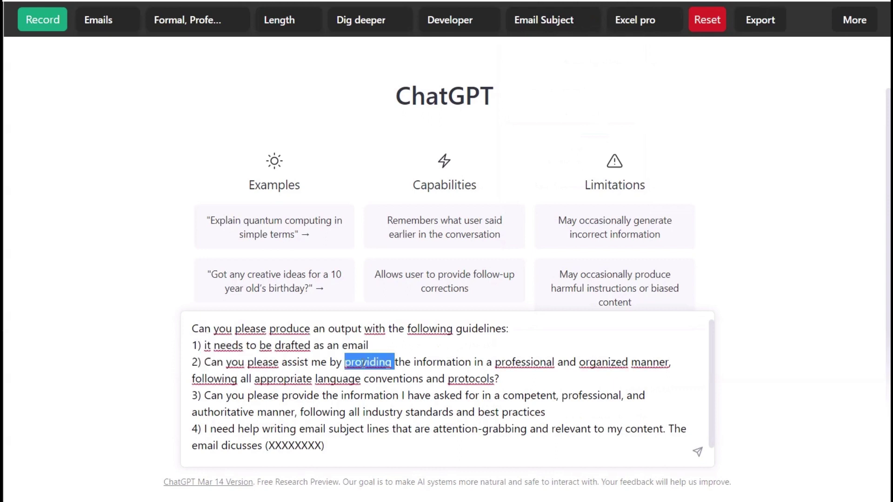
double_click(526, 362)
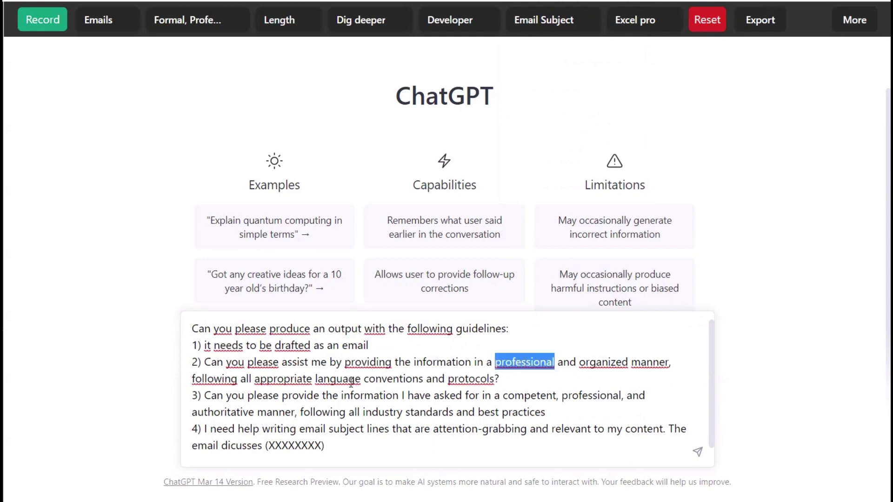
click(318, 396)
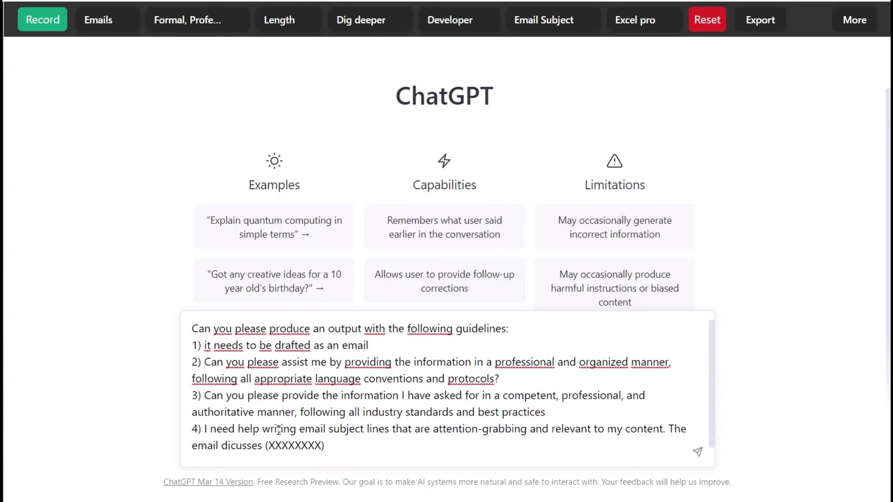
drag(300, 430, 368, 431)
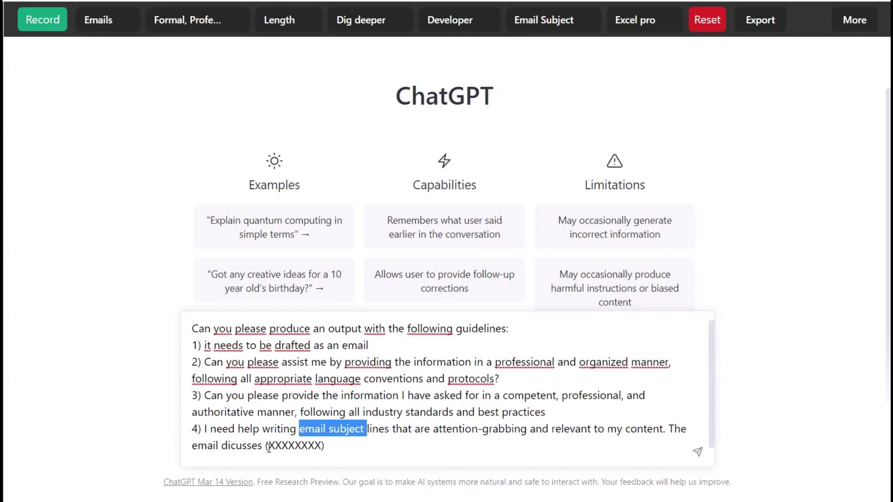
drag(269, 447, 323, 445)
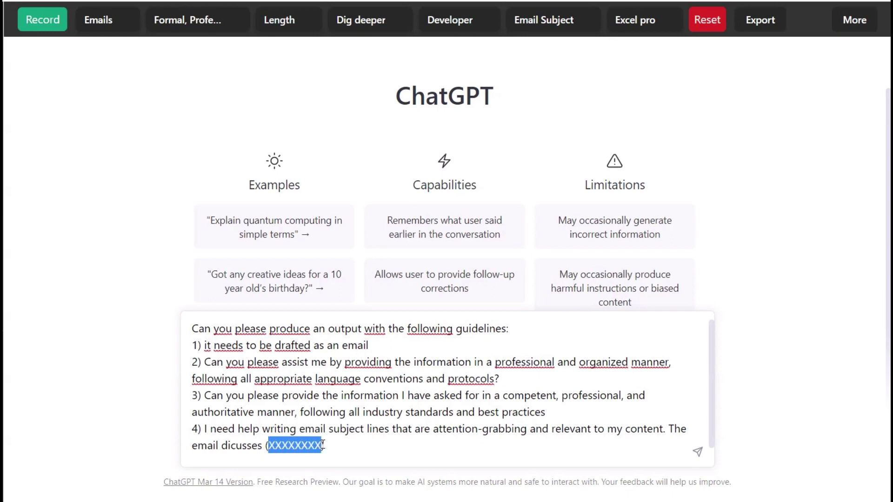
text(ask )
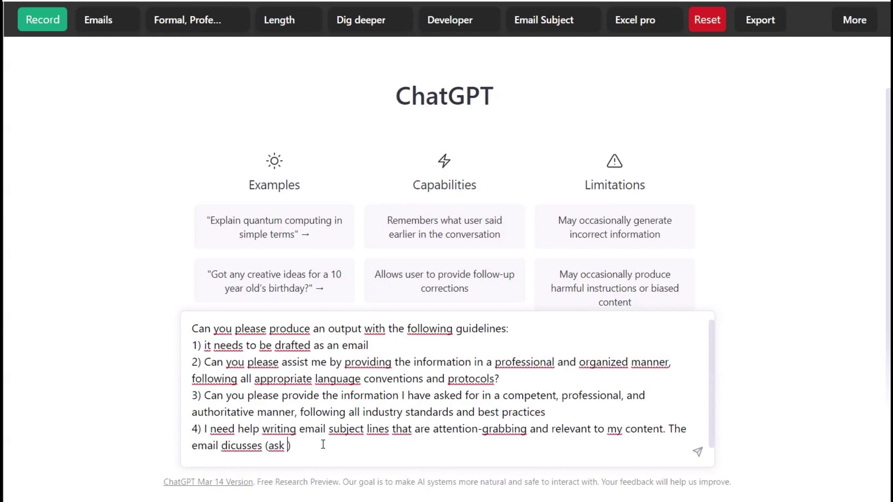
text(for job)
Send the ask-for-job prompt and wait for ChatGPT's email reply
click(697, 452)
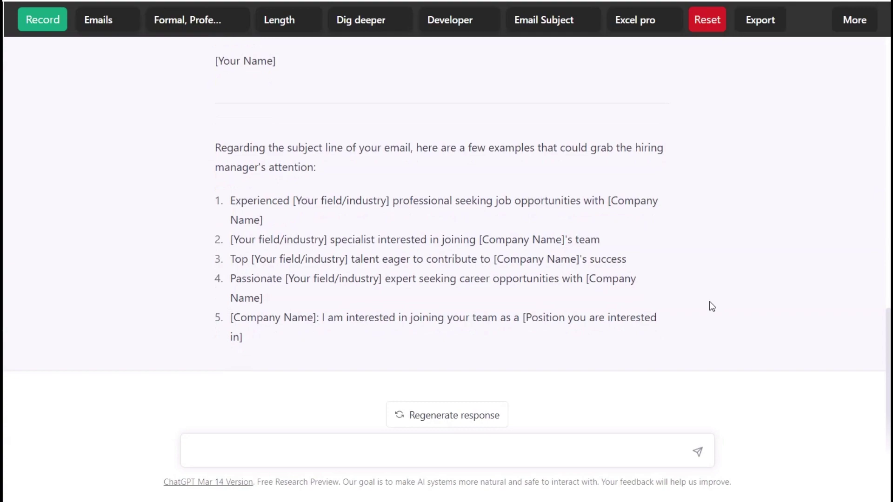
scroll(711, 307, up, 1)
scroll(712, 307, up, 1)
scroll(711, 307, up, 6)
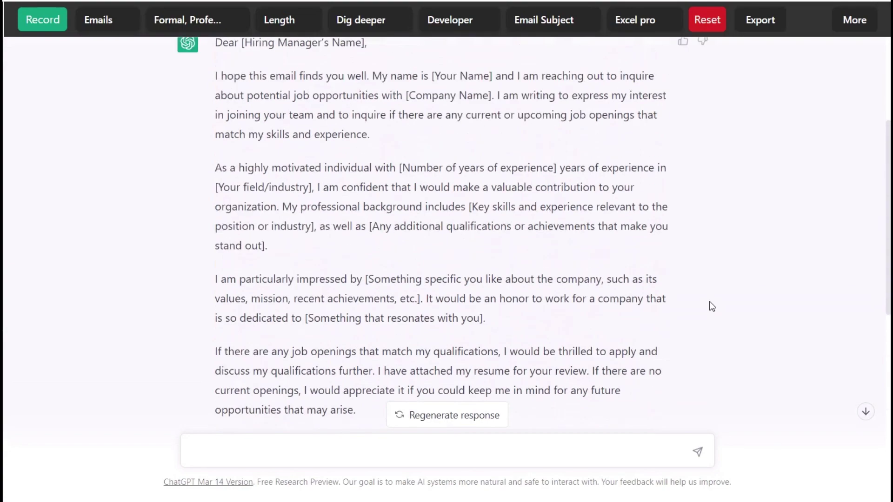
scroll(711, 307, up, 4)
scroll(712, 307, down, 1)
scroll(712, 307, down, 1)
scroll(712, 307, down, 1)
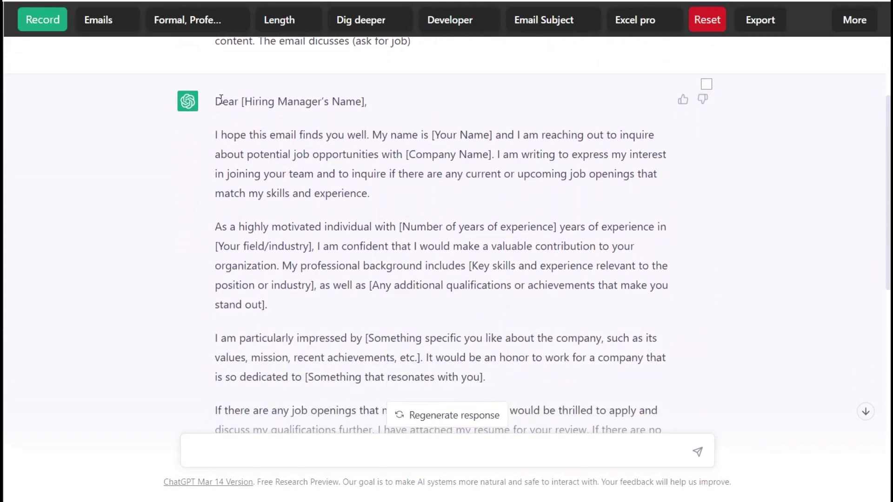
Read through the generated job-inquiry email and its subject-line suggestions
mouse_move(218, 100)
mouse_down()
mouse_move(321, 228)
mouse_move(345, 315)
mouse_up()
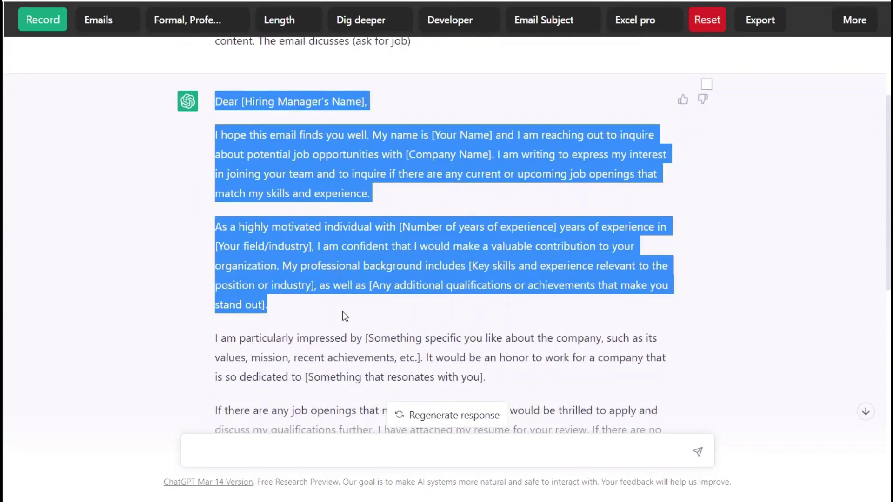
click(343, 313)
scroll(344, 315, down, 1)
scroll(345, 316, down, 1)
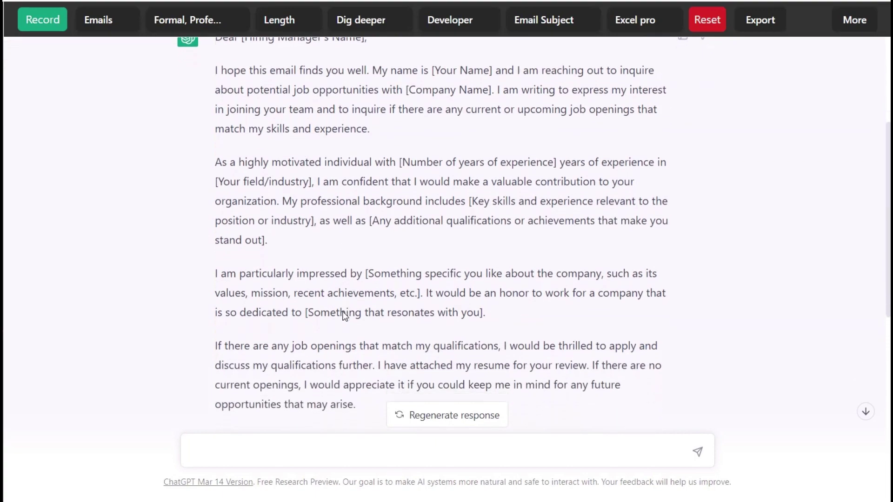
scroll(345, 316, down, 1)
scroll(345, 312, down, 1)
scroll(345, 314, down, 1)
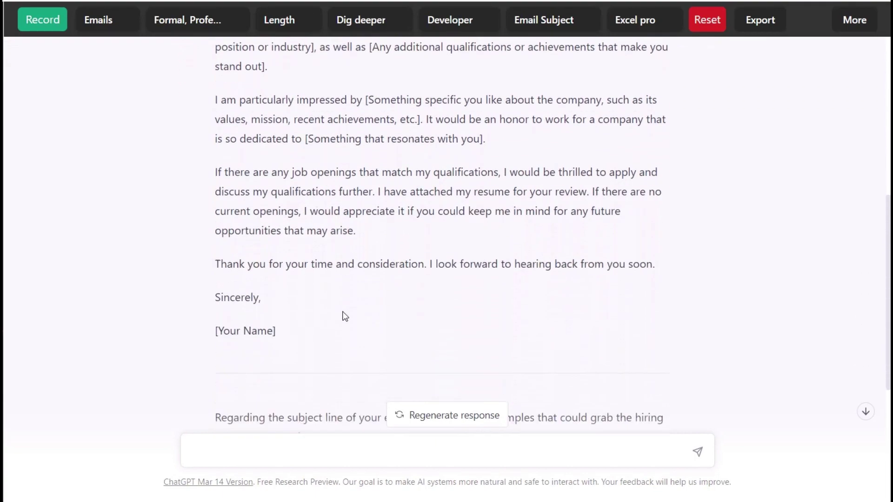
scroll(344, 315, down, 2)
scroll(345, 316, up, 10)
scroll(343, 313, up, 1)
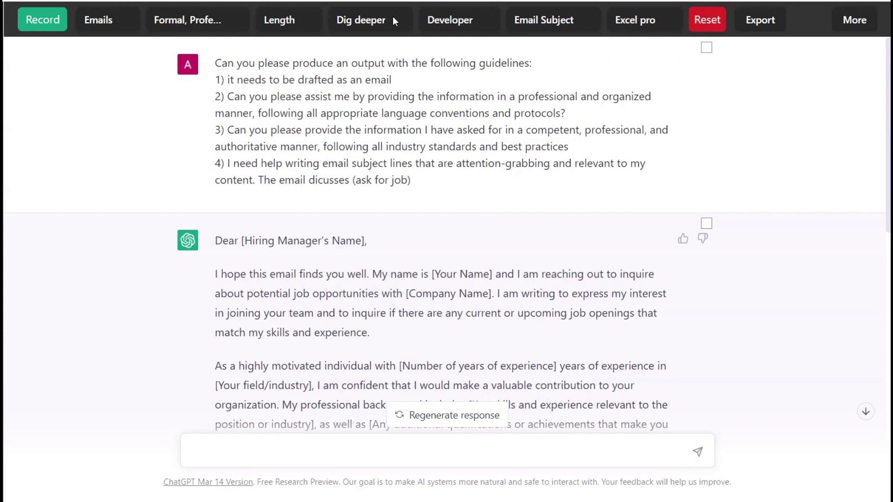
Reset the toolbar presets, mark the email reply, and export it as a PDF
click(715, 28)
mouse_move(470, 85)
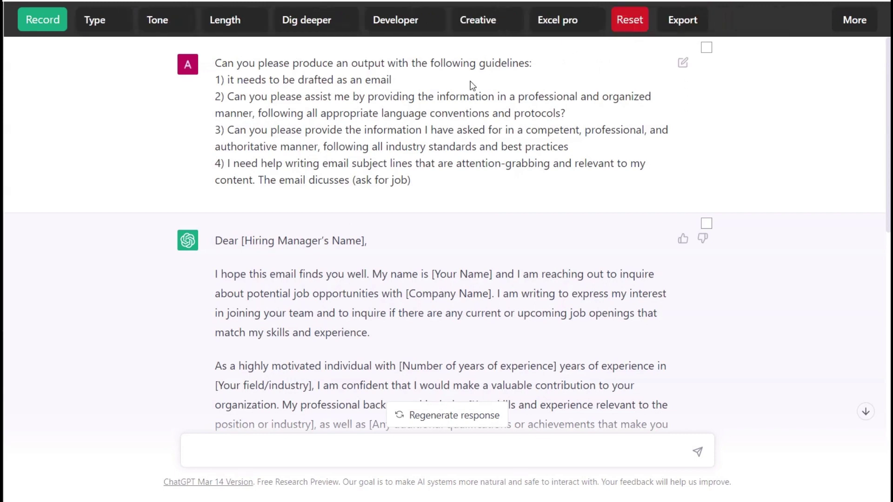
scroll(473, 86, down, 3)
click(705, 56)
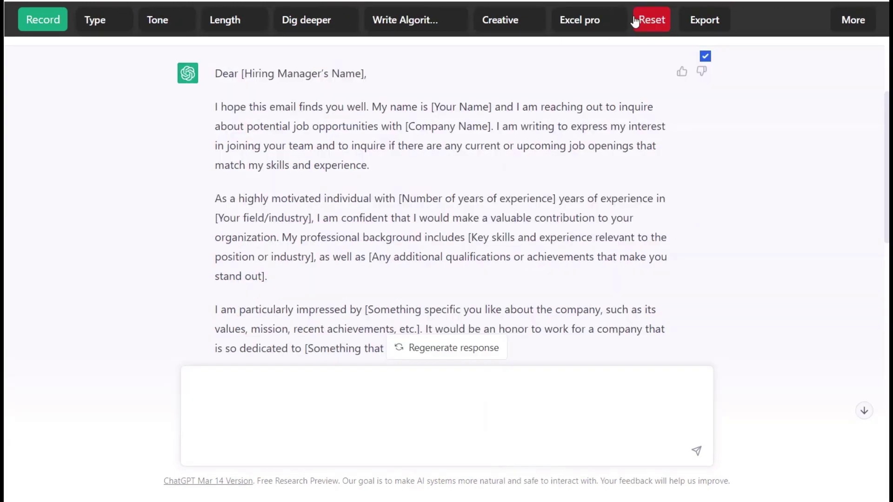
click(703, 21)
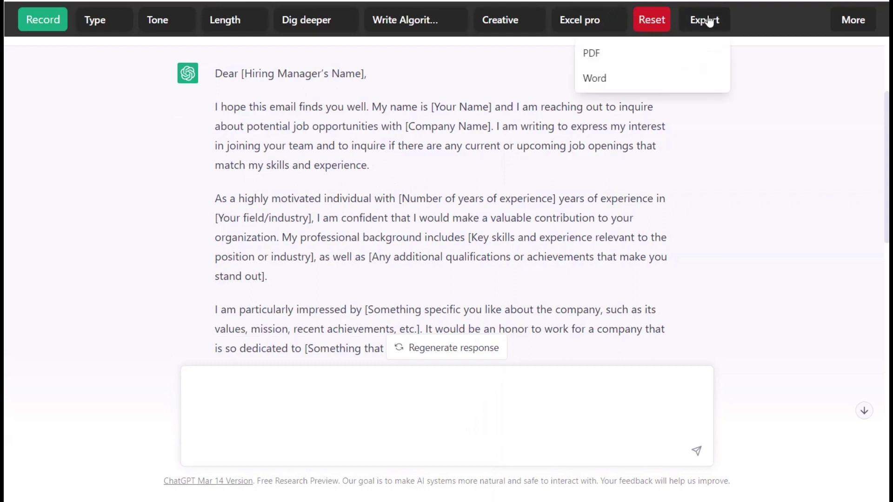
click(612, 59)
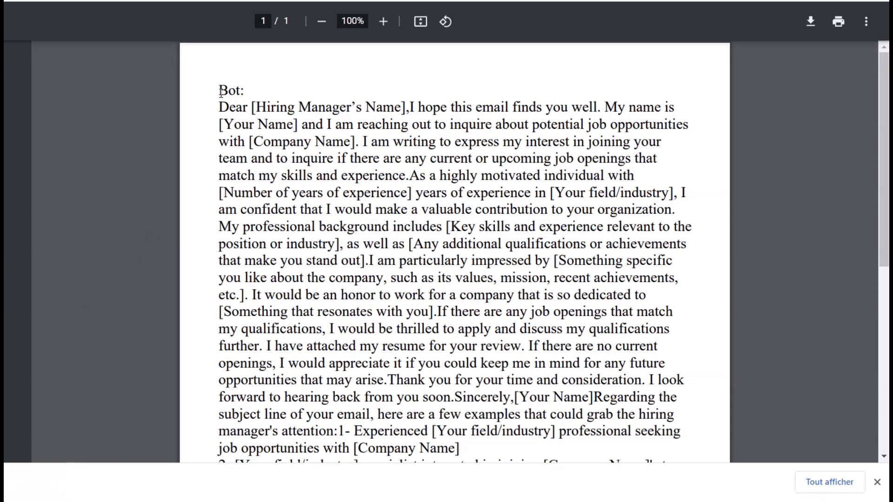
Highlight the opening of the email in the exported PDF to check it
drag(217, 101, 249, 272)
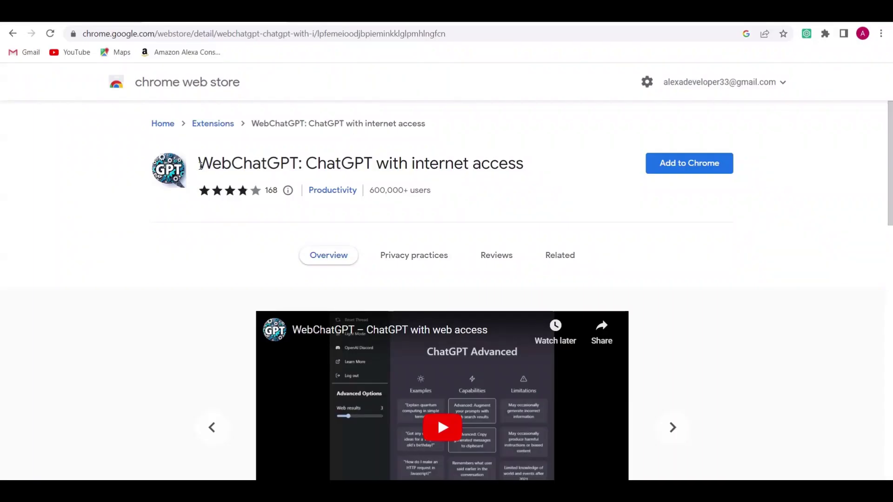
Add the WebChatGPT extension to Chrome from its store listing
drag(200, 166, 537, 158)
click(530, 168)
click(693, 163)
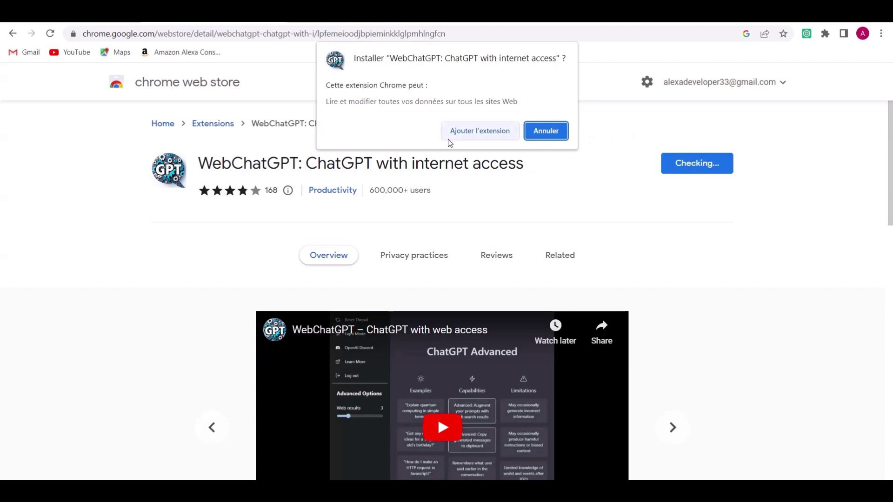
click(476, 132)
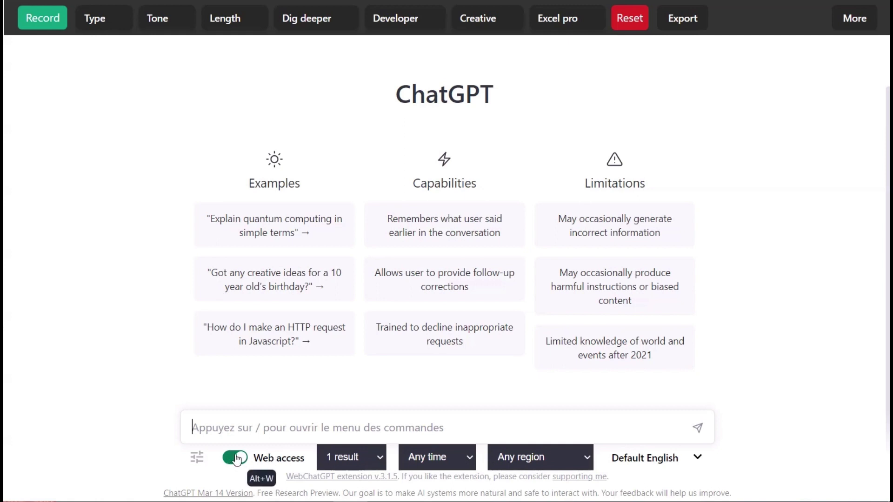
Turn on web access with 3 results per search
click(286, 461)
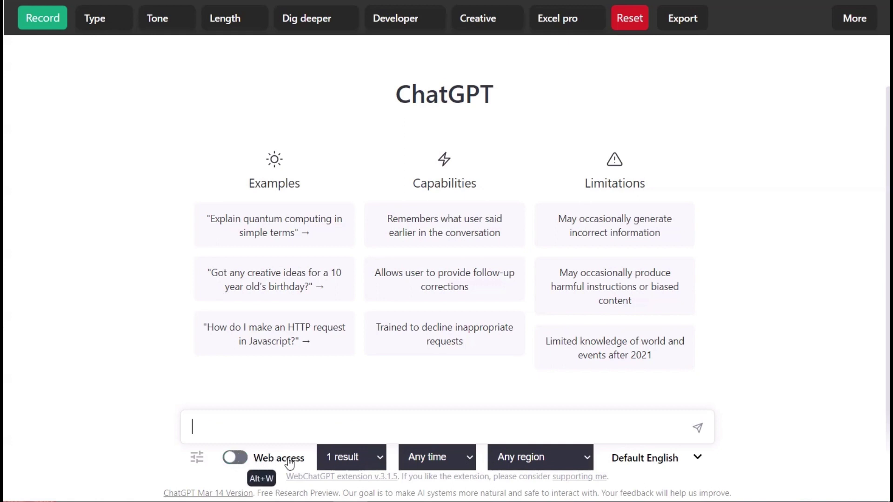
click(288, 462)
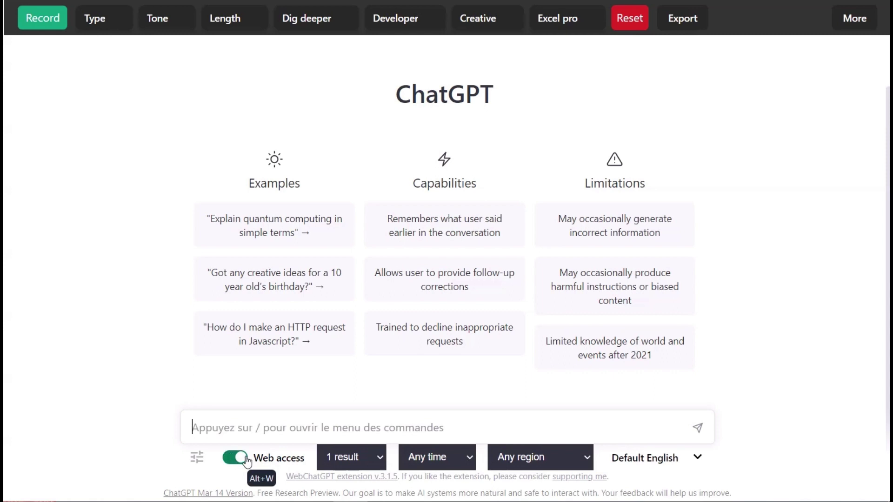
click(353, 456)
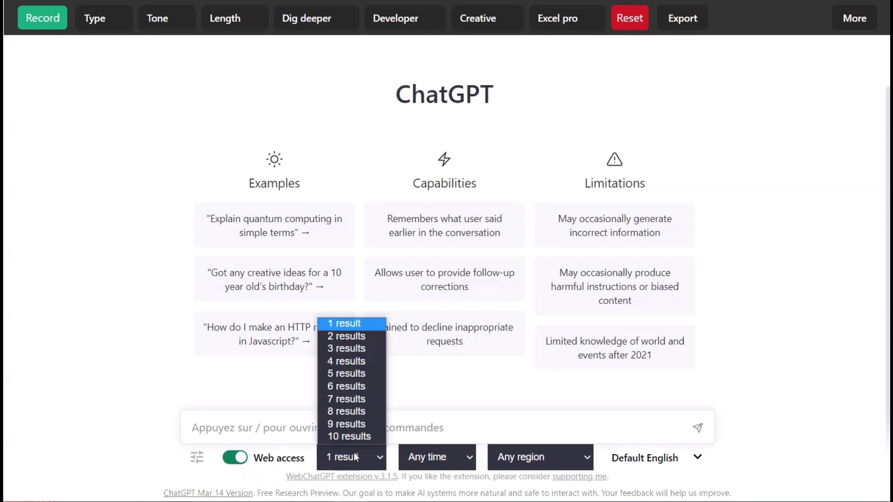
click(348, 349)
Keep the time range at Any time, region at Any region, and template Default English
click(458, 458)
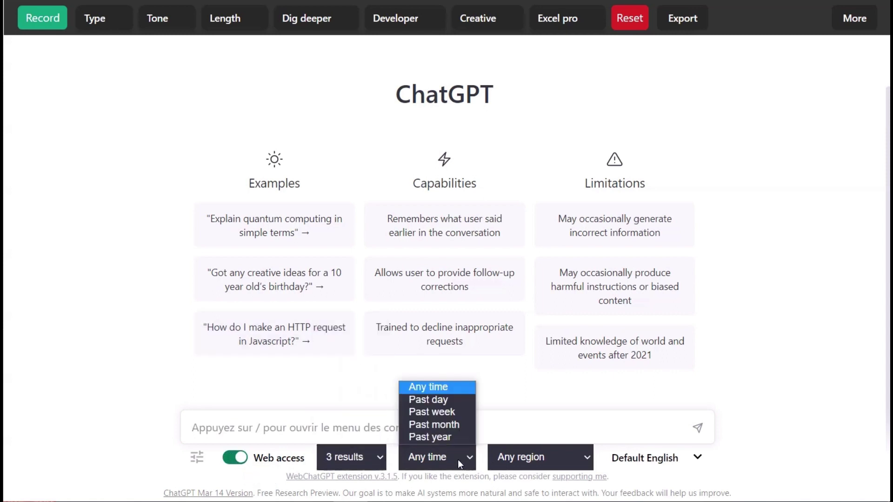
click(439, 388)
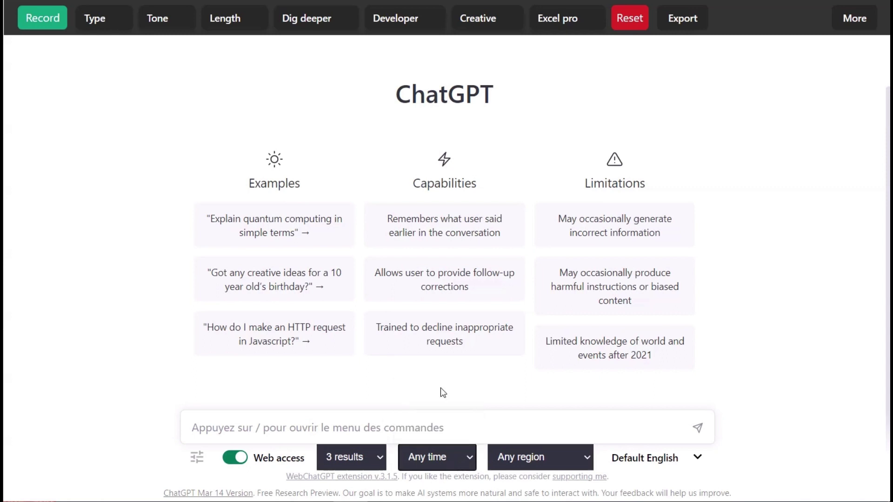
click(522, 462)
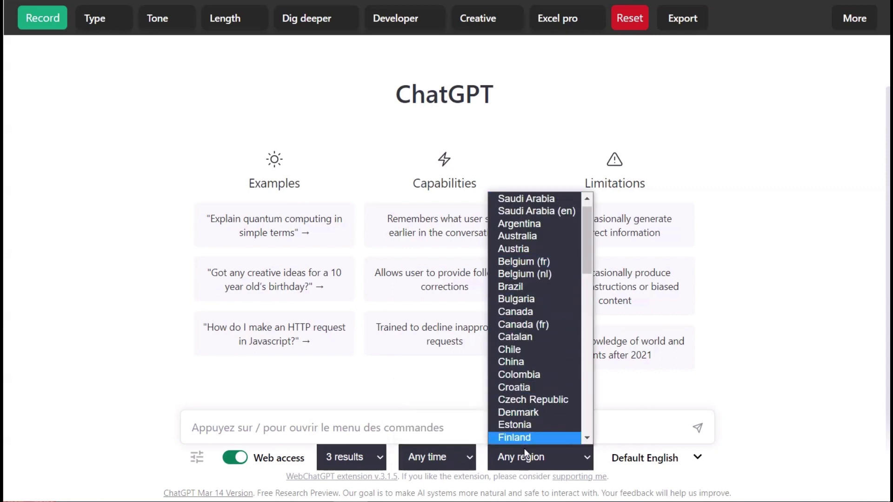
click(519, 462)
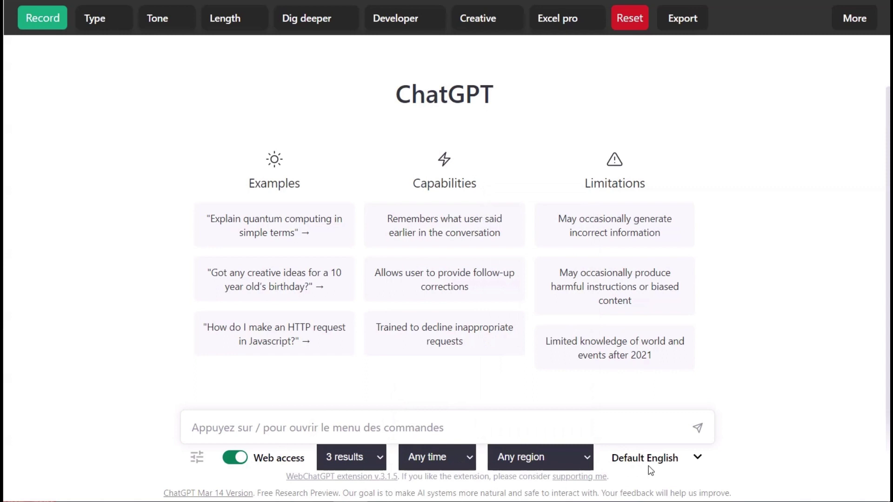
click(664, 460)
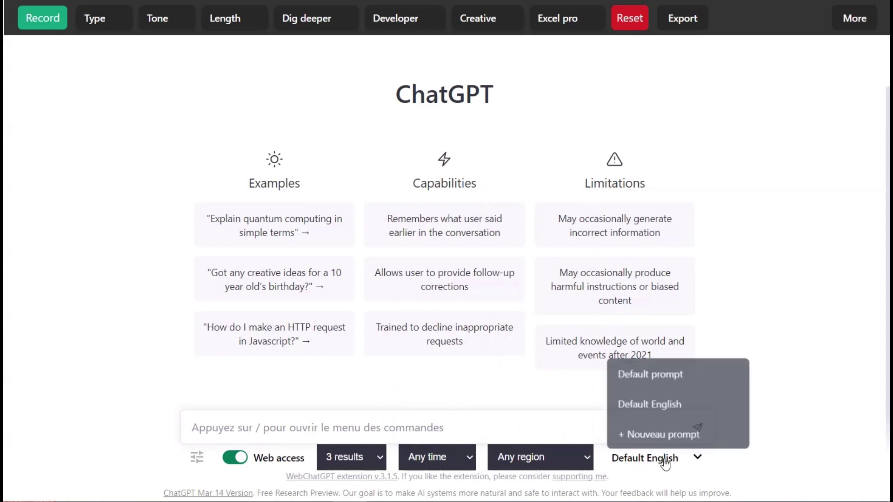
click(663, 404)
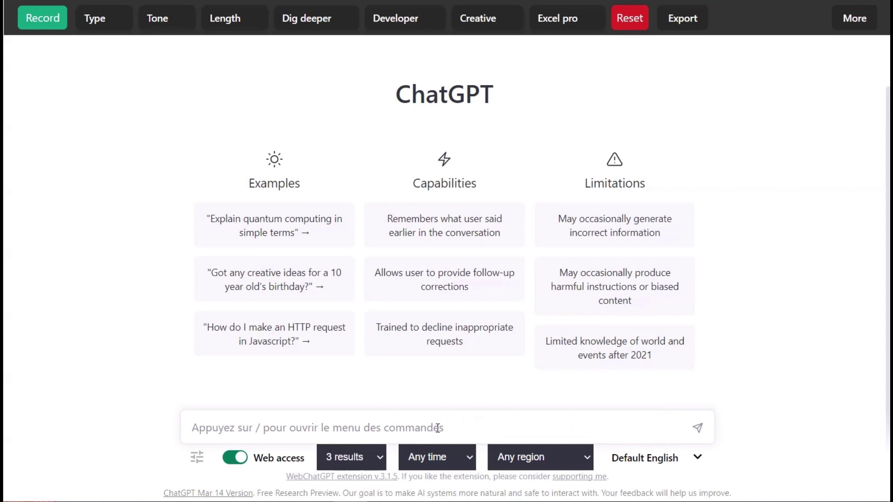
Send 'compare iphone 14 vs iphone 13' to ChatGPT with WebChatGPT's web results attached
text(compare iph)
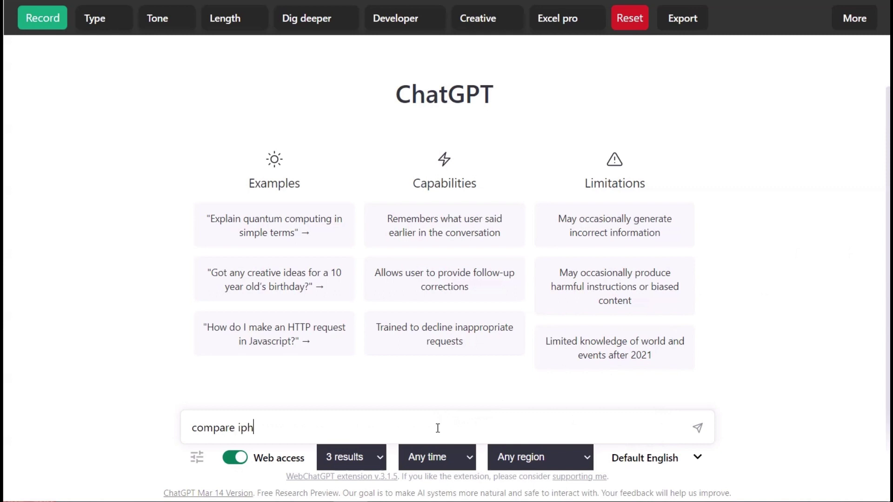
text(one 14 vs ip)
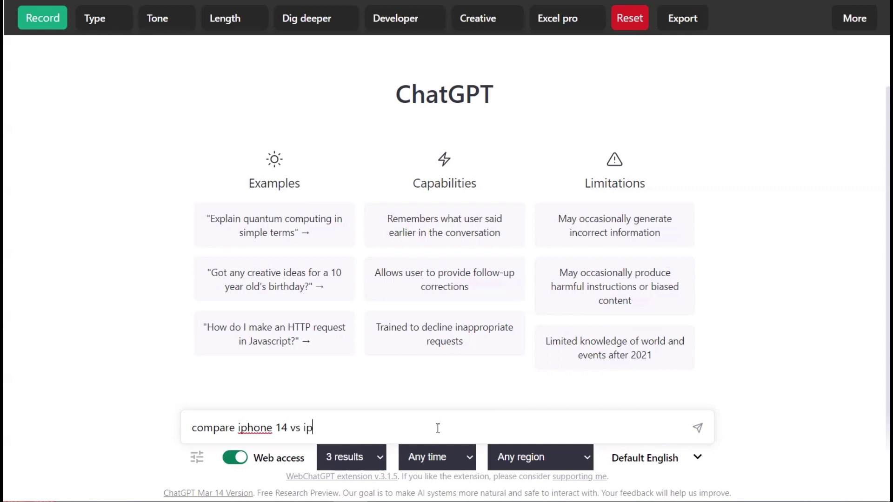
text(ne 13)
key(Return)
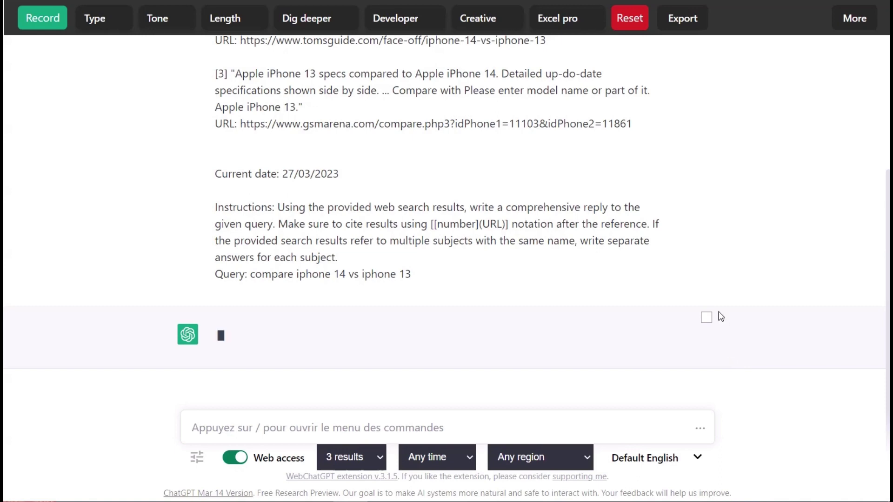
Review the three cited web results and ChatGPT's price-and-features answer, briefly highlighting the price paragraph
scroll(719, 246, up, 1)
scroll(719, 245, up, 2)
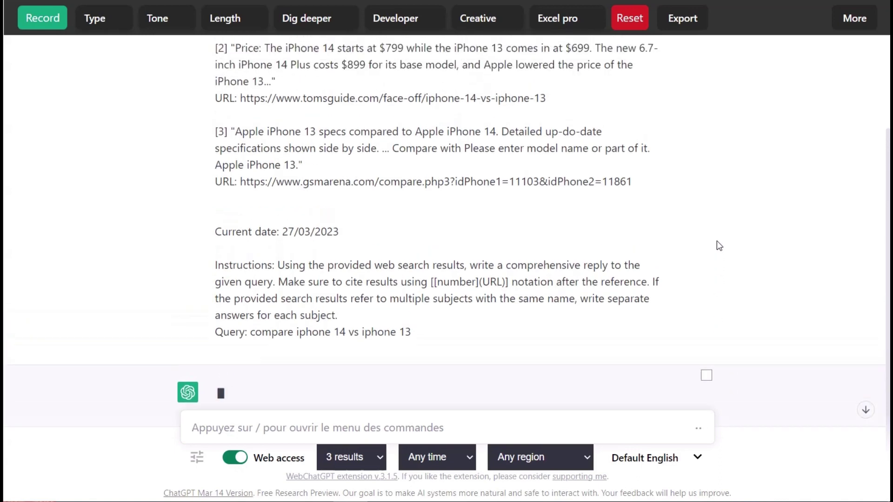
scroll(719, 246, up, 2)
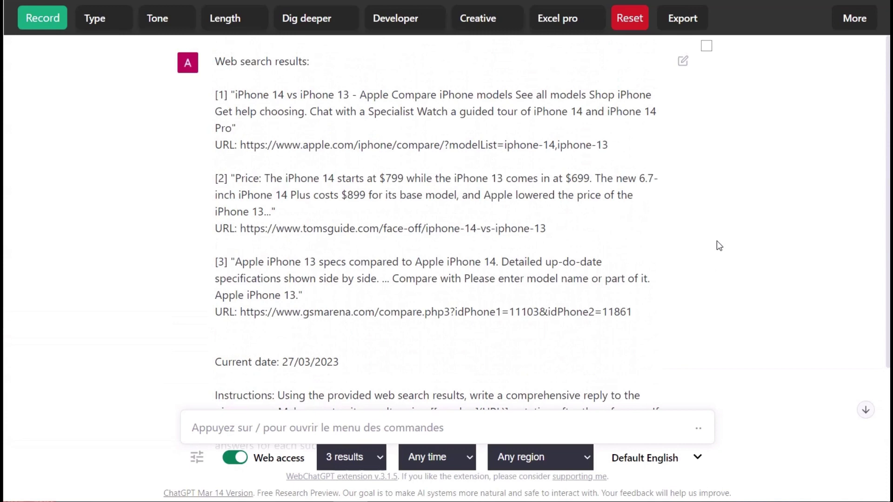
scroll(718, 245, down, 1)
scroll(719, 245, down, 4)
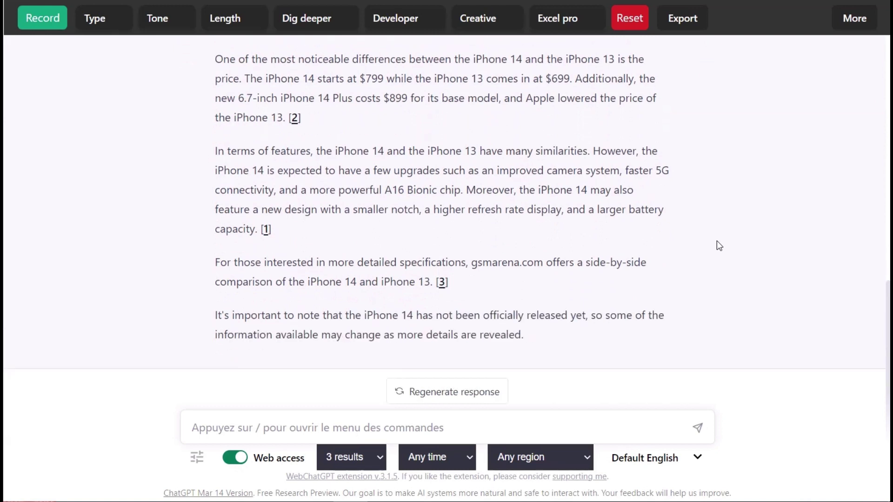
scroll(719, 246, up, 2)
scroll(719, 245, up, 1)
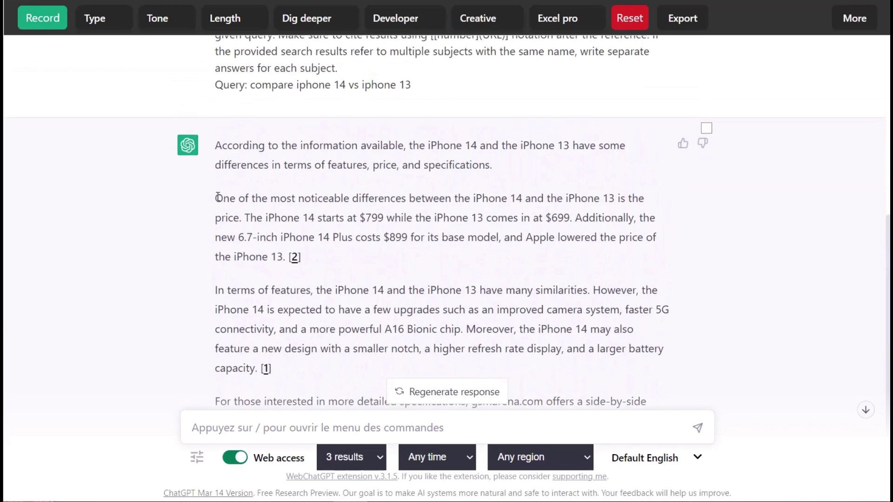
drag(218, 197, 427, 261)
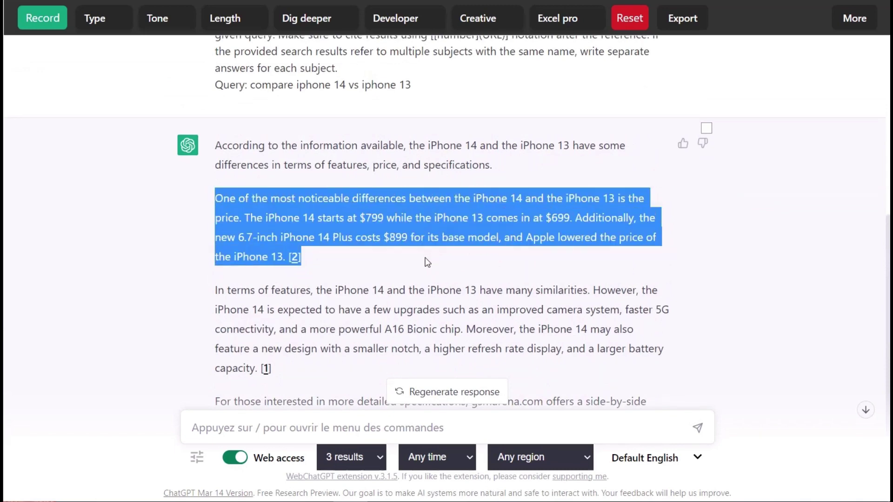
click(424, 259)
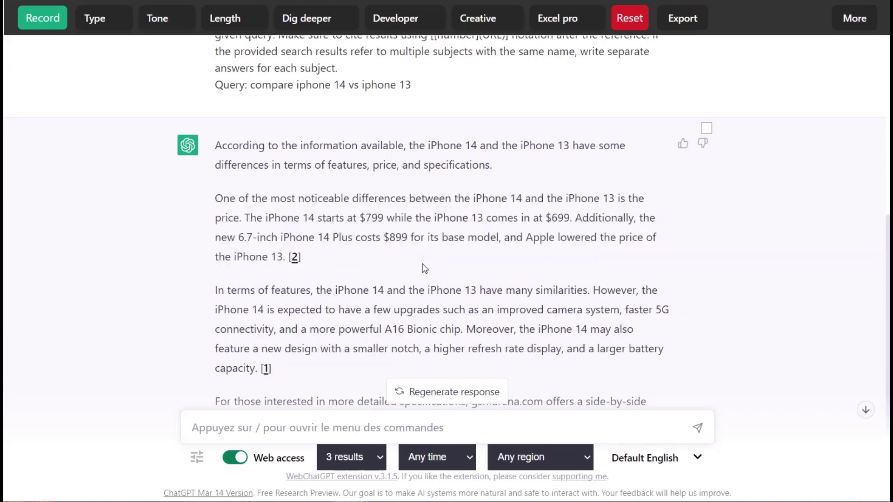
scroll(691, 289, down, 2)
scroll(691, 289, down, 1)
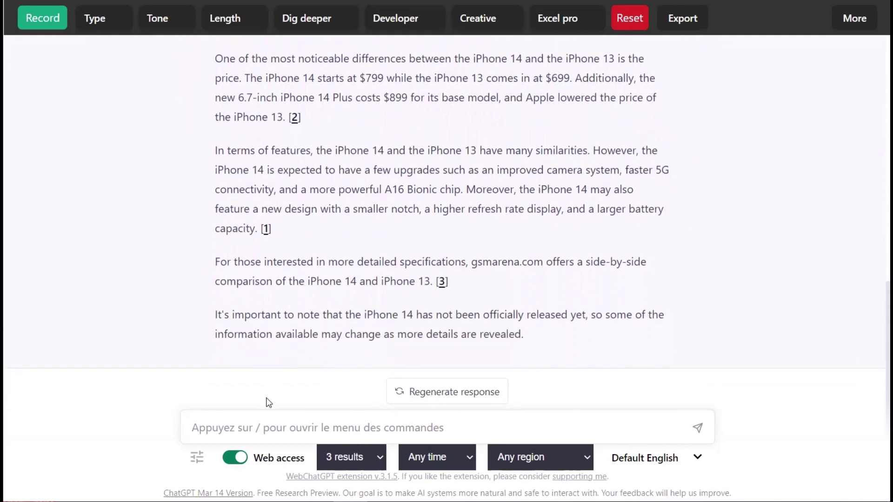
Turn web access off and send 'compare iphone 14 vs iphone 13' in a new chat
click(229, 463)
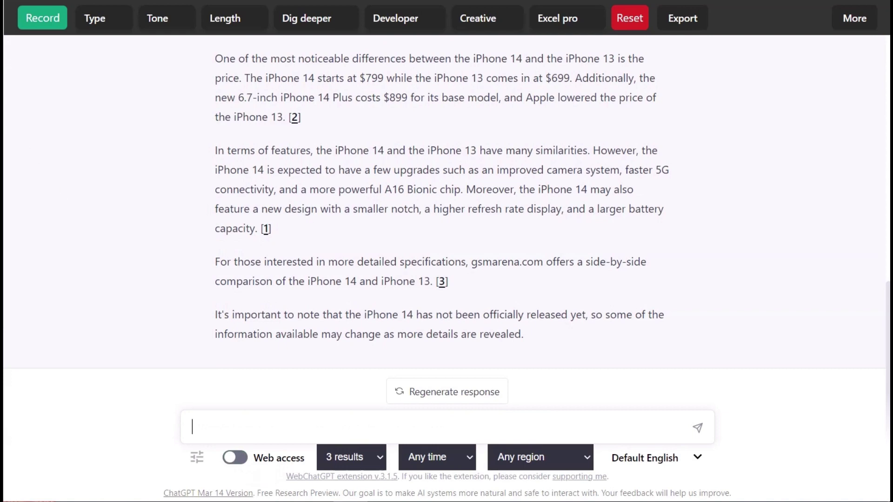
click(630, 18)
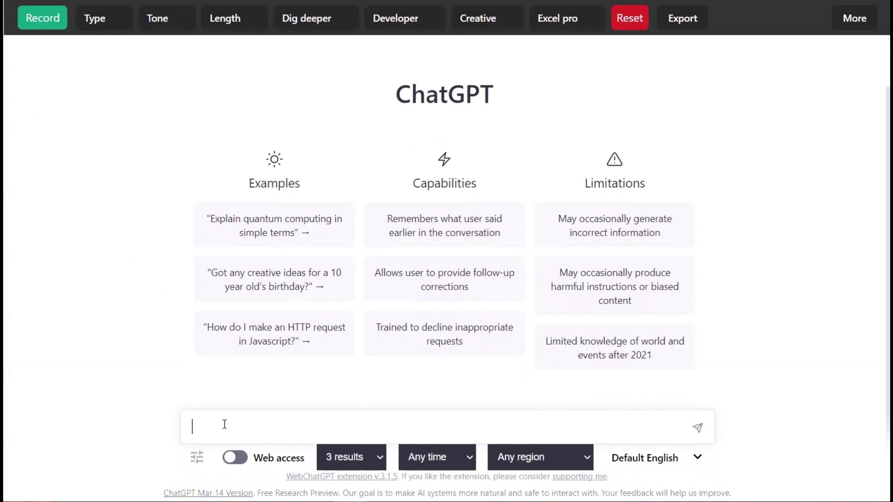
text(compare )
text(ipho)
text(ne 14 )
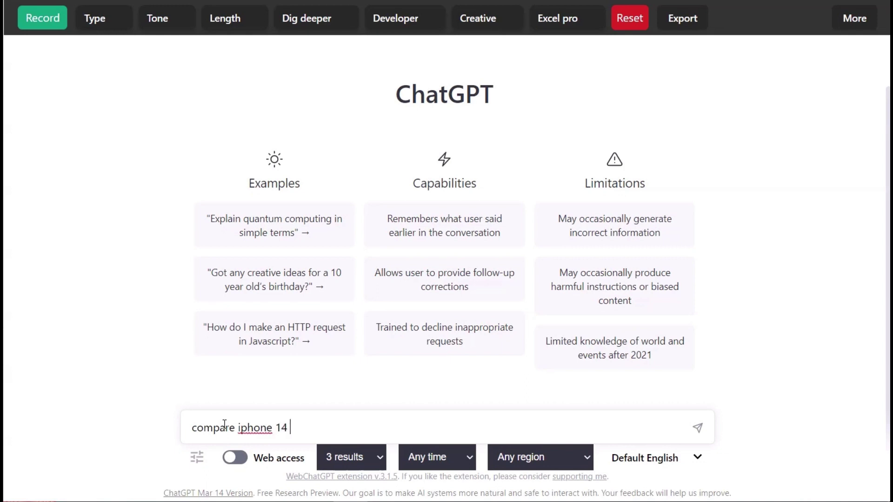
text(vs iph)
text(one 13)
key(Return)
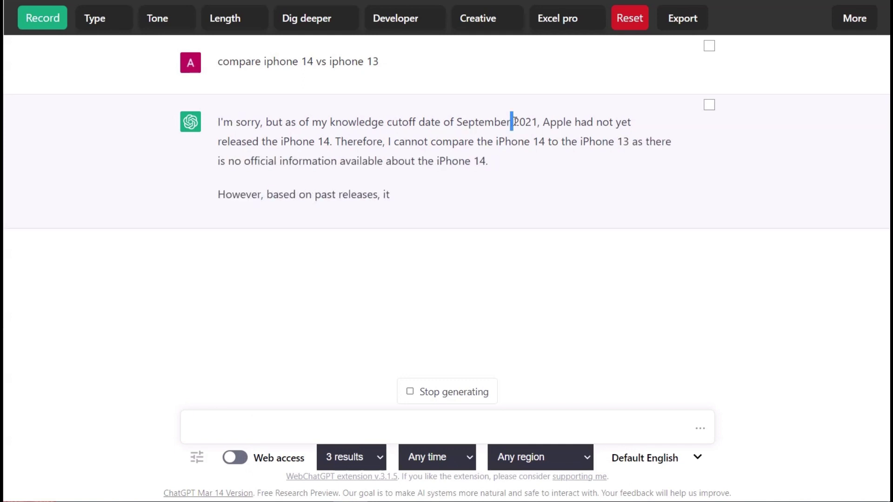
Highlight the September 2021 knowledge-cutoff year in the offline reply, then deselect it
mouse_move(510, 122)
mouse_down()
mouse_move(538, 122)
mouse_move(564, 141)
mouse_up()
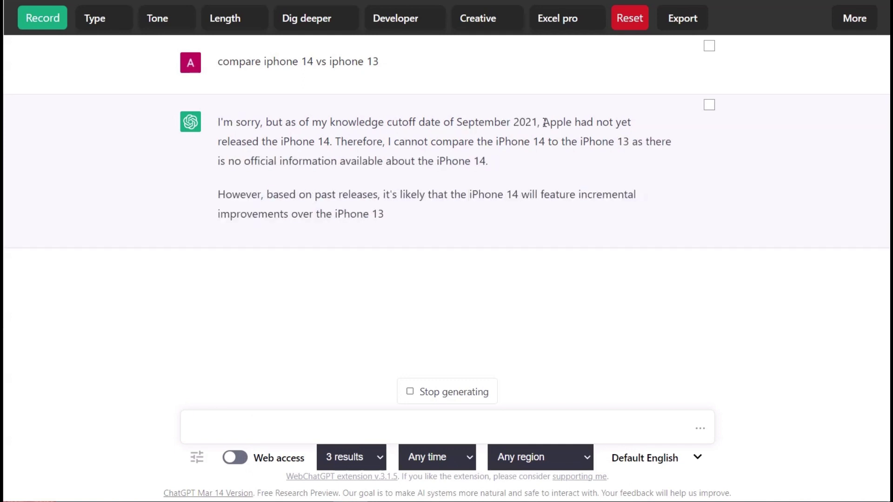
click(564, 144)
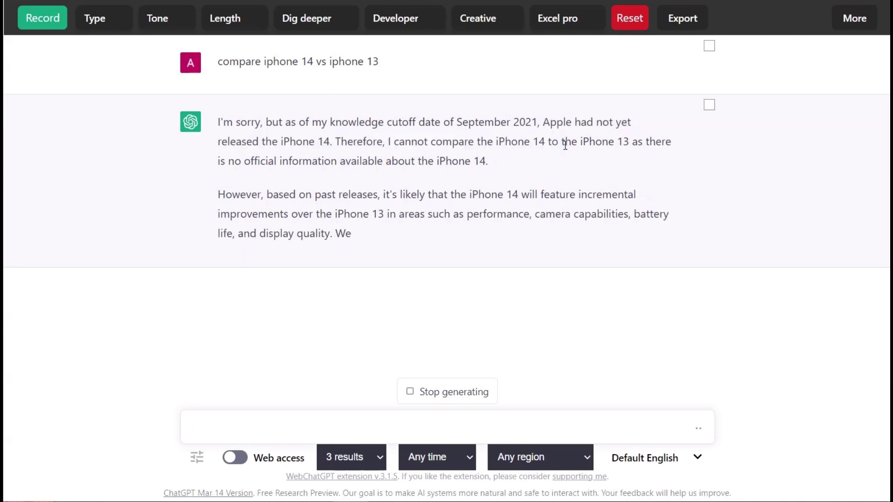